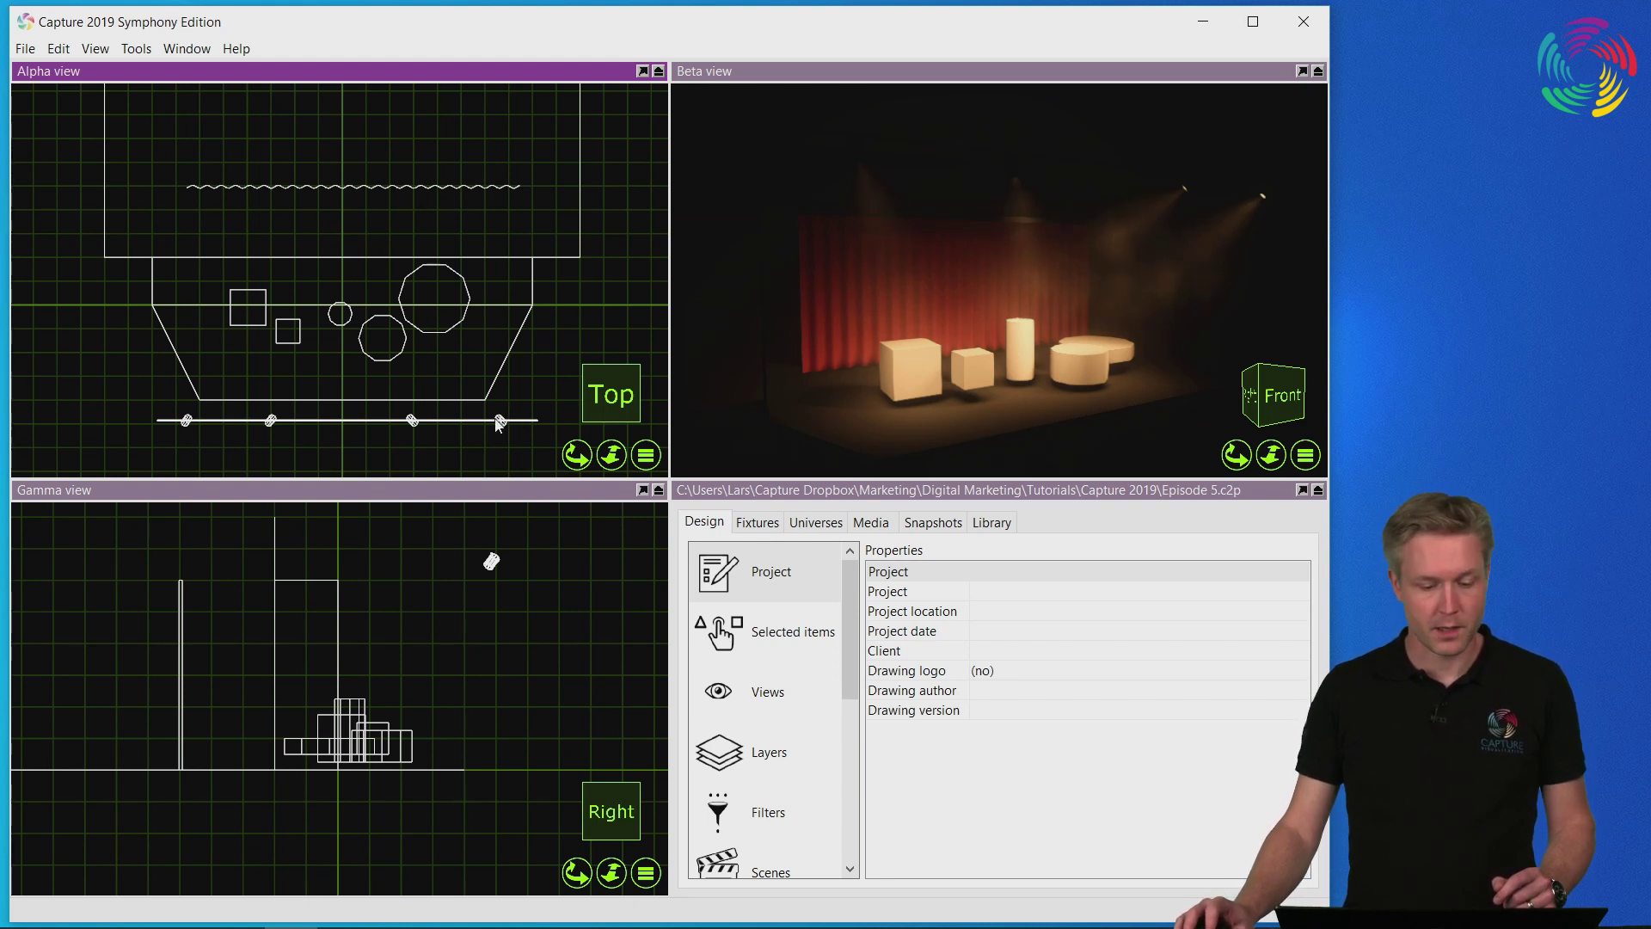
# - Add a new layer named Fixtures beneath the Default layer in the Layers list
pyautogui.click(810, 753)
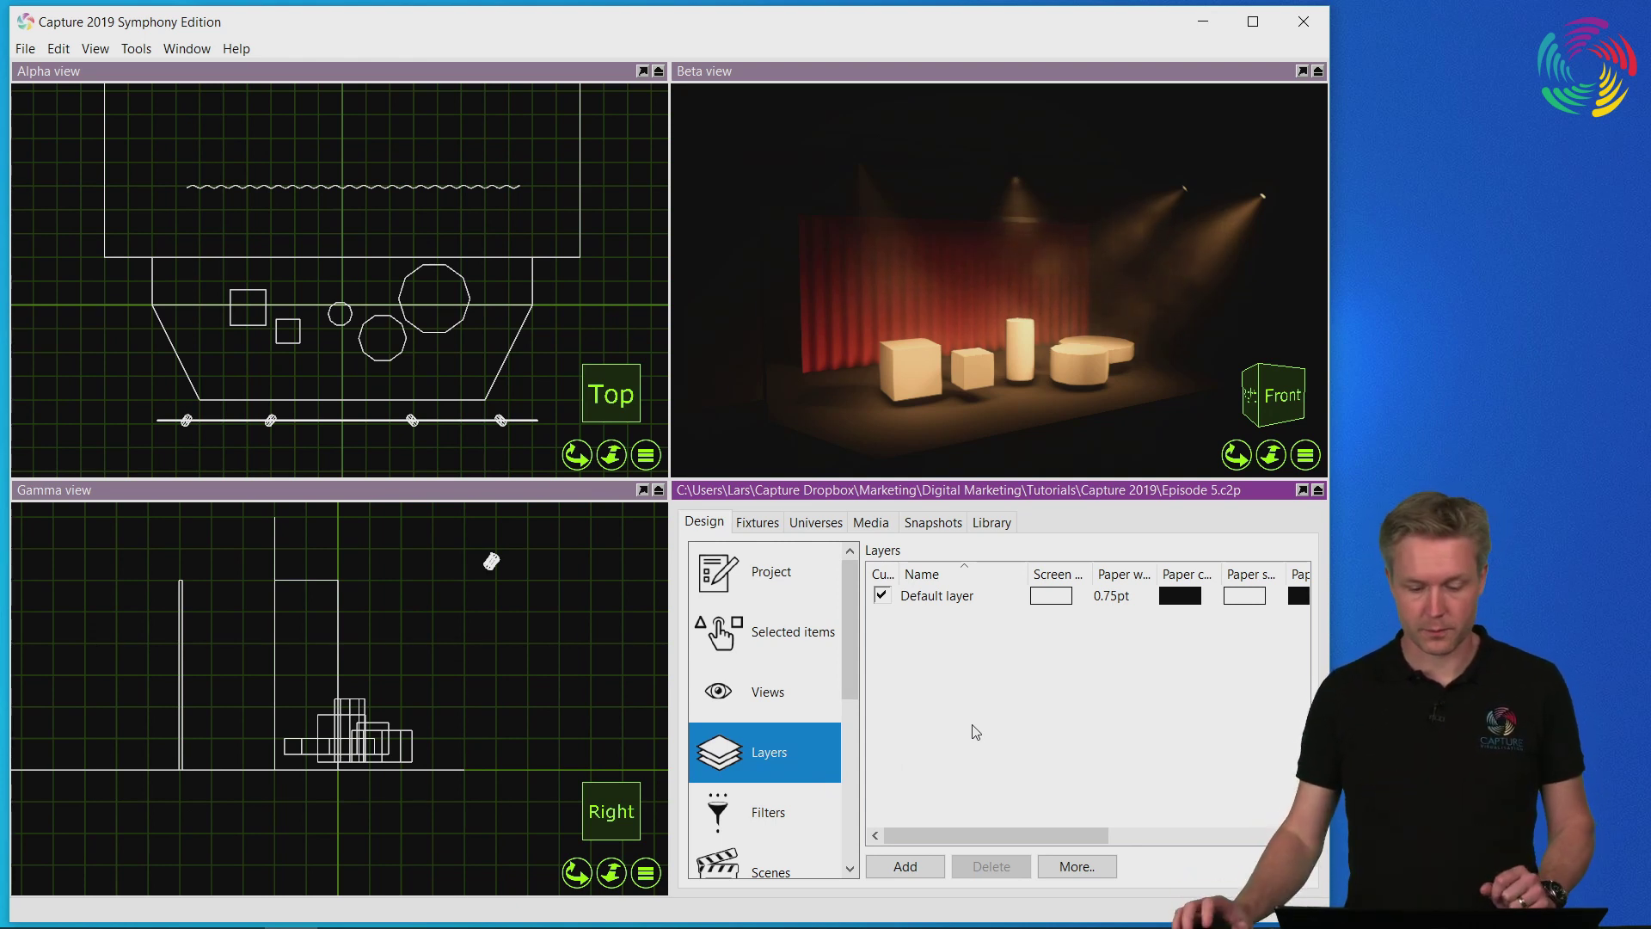
pyautogui.click(909, 869)
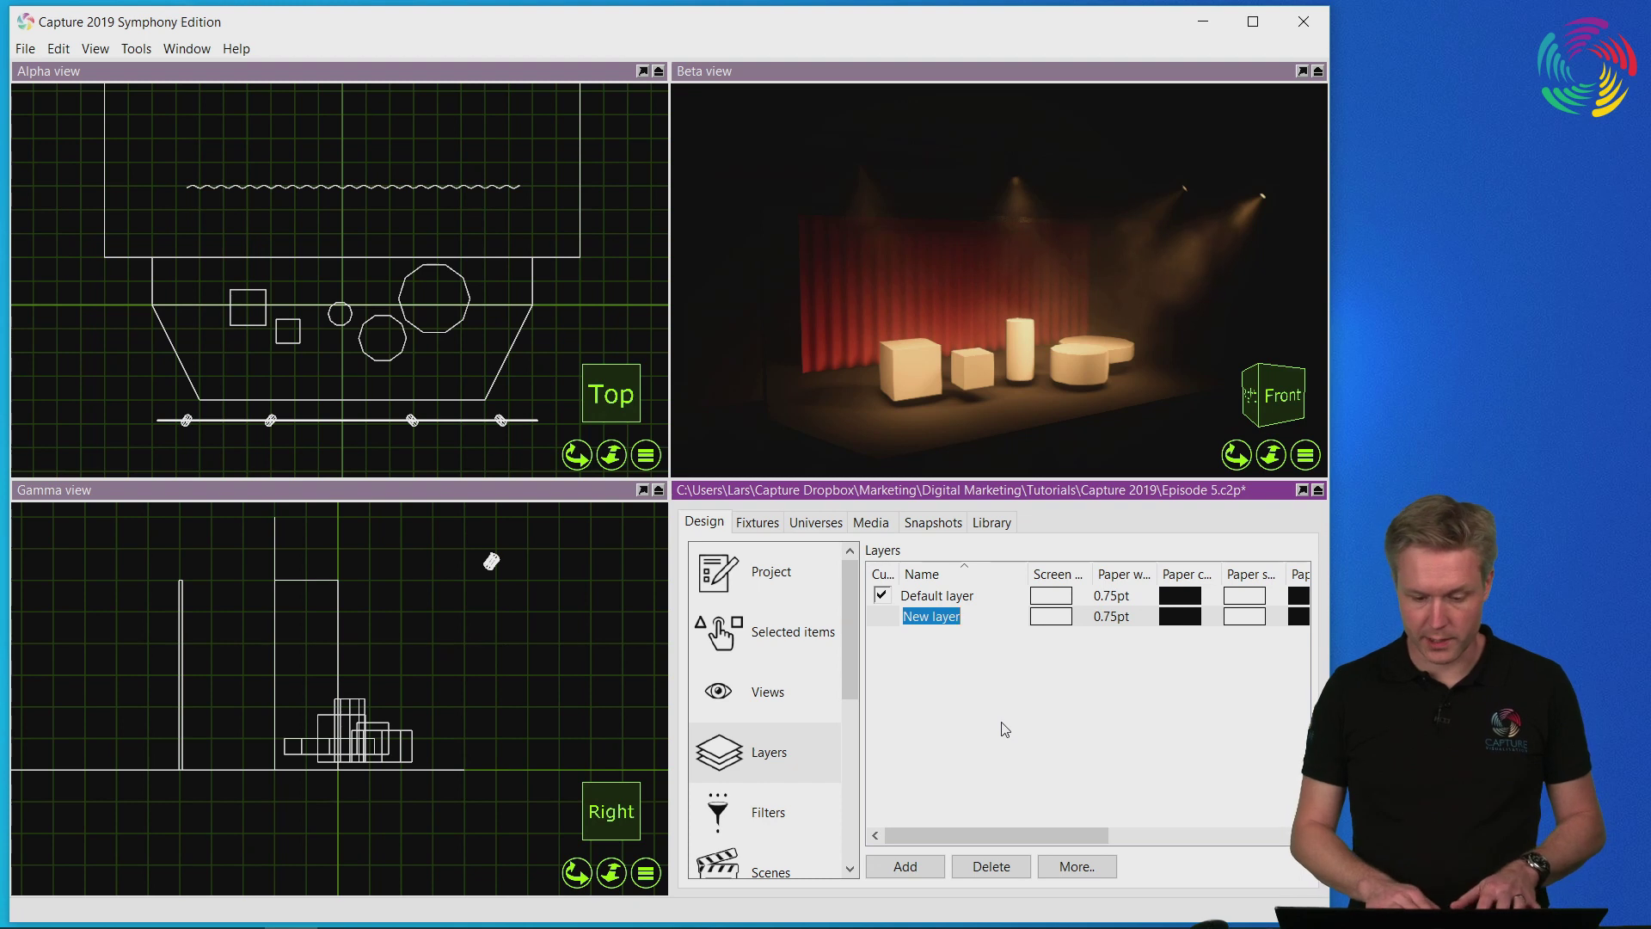
pyautogui.write('Fixtures')
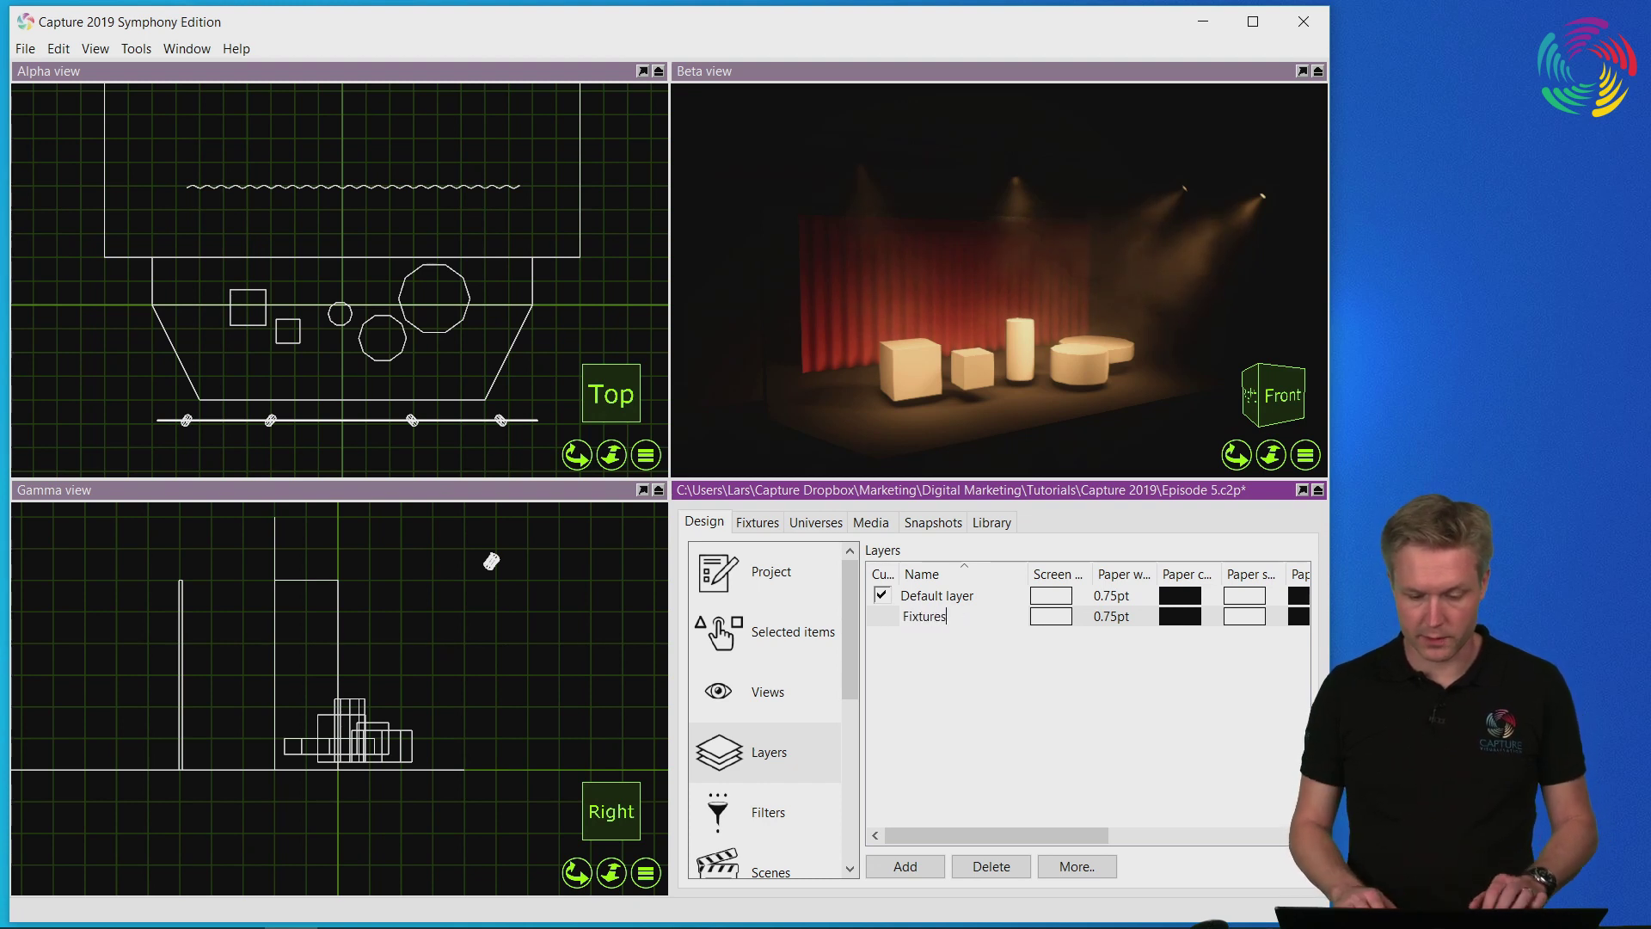
pyautogui.press('Return')
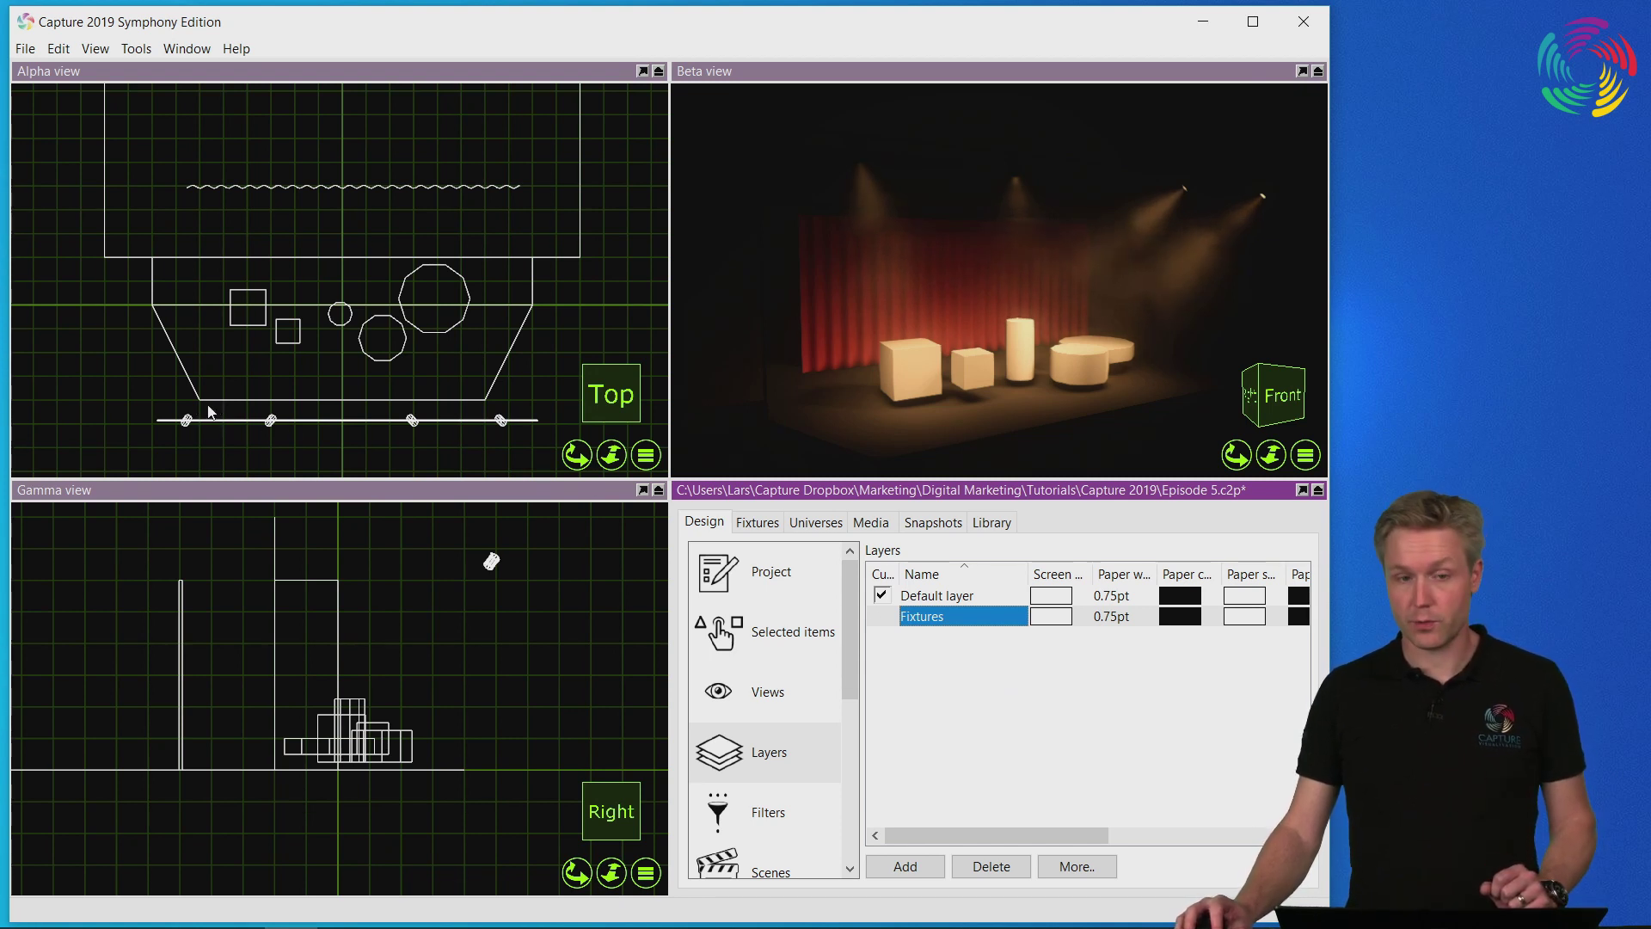
# - Box-select the four batten fixtures in the Alpha view, put them on the Fixtures layer, and deselect
pyautogui.moveTo(169, 402); pyautogui.dragTo(514, 446)
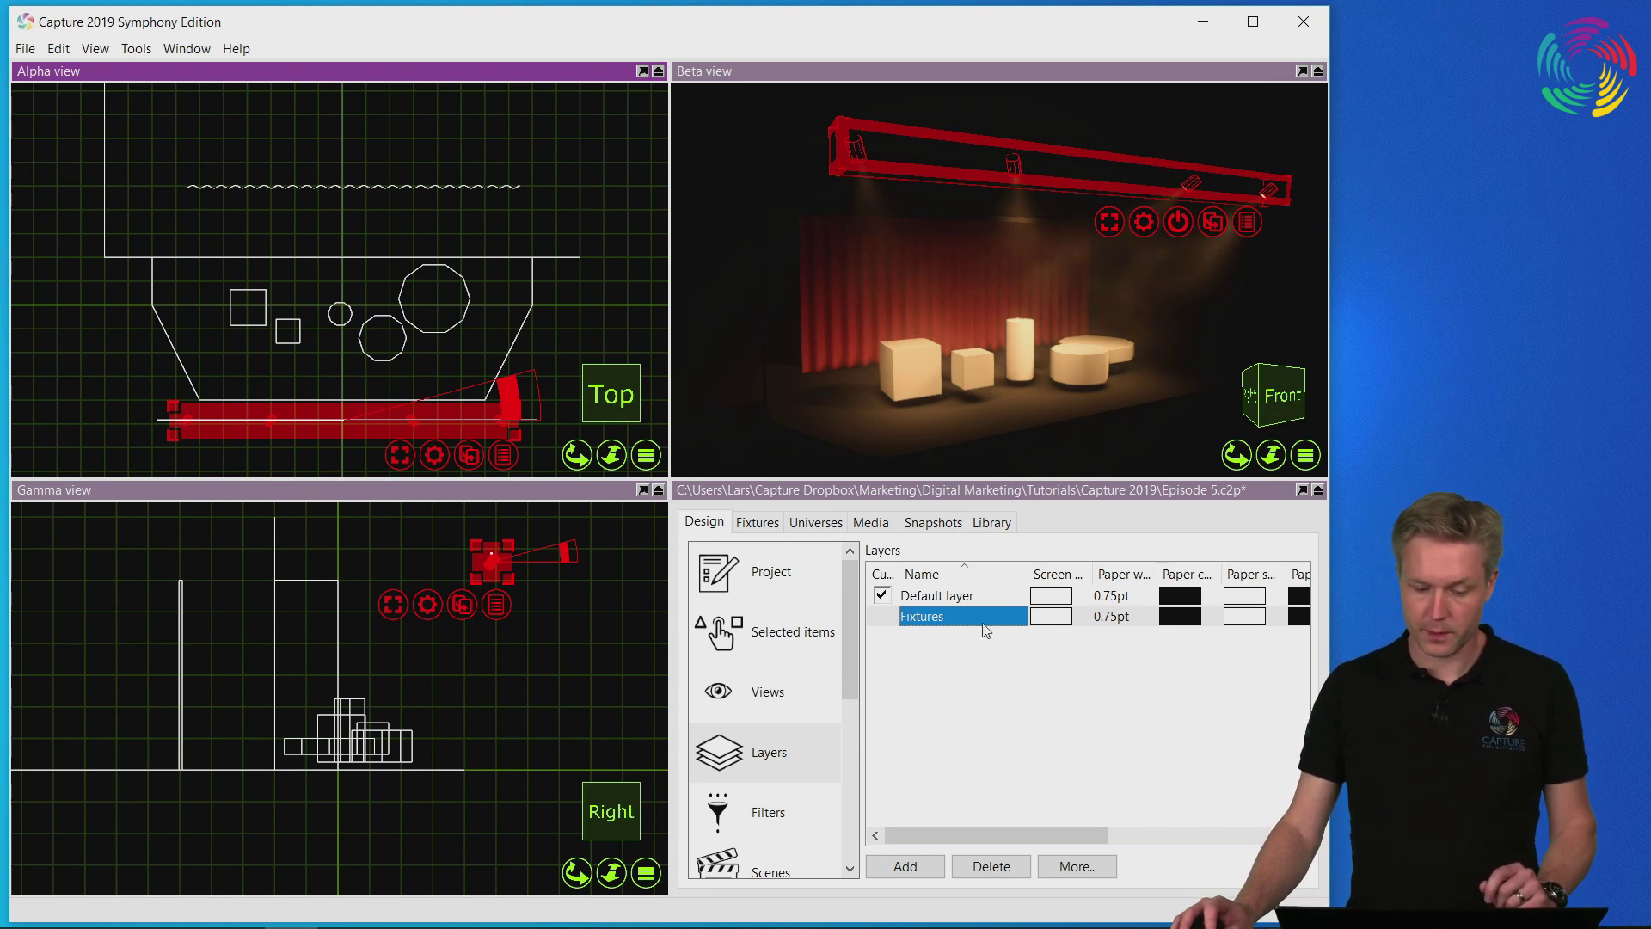
pyautogui.click(413, 420)
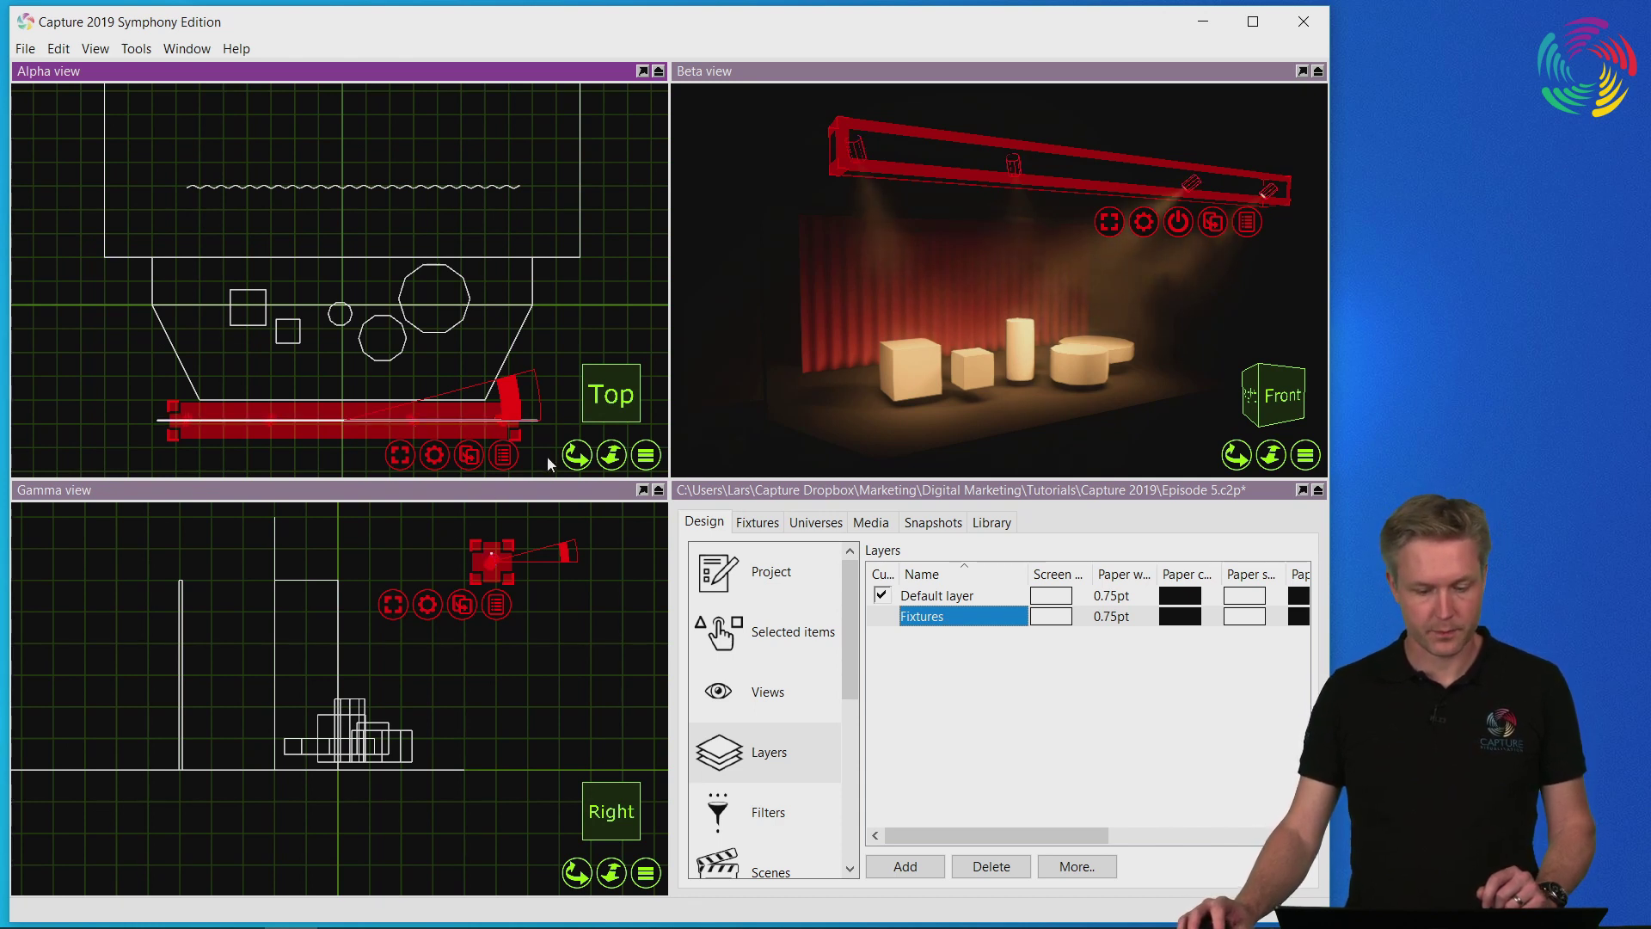
pyautogui.click(502, 446)
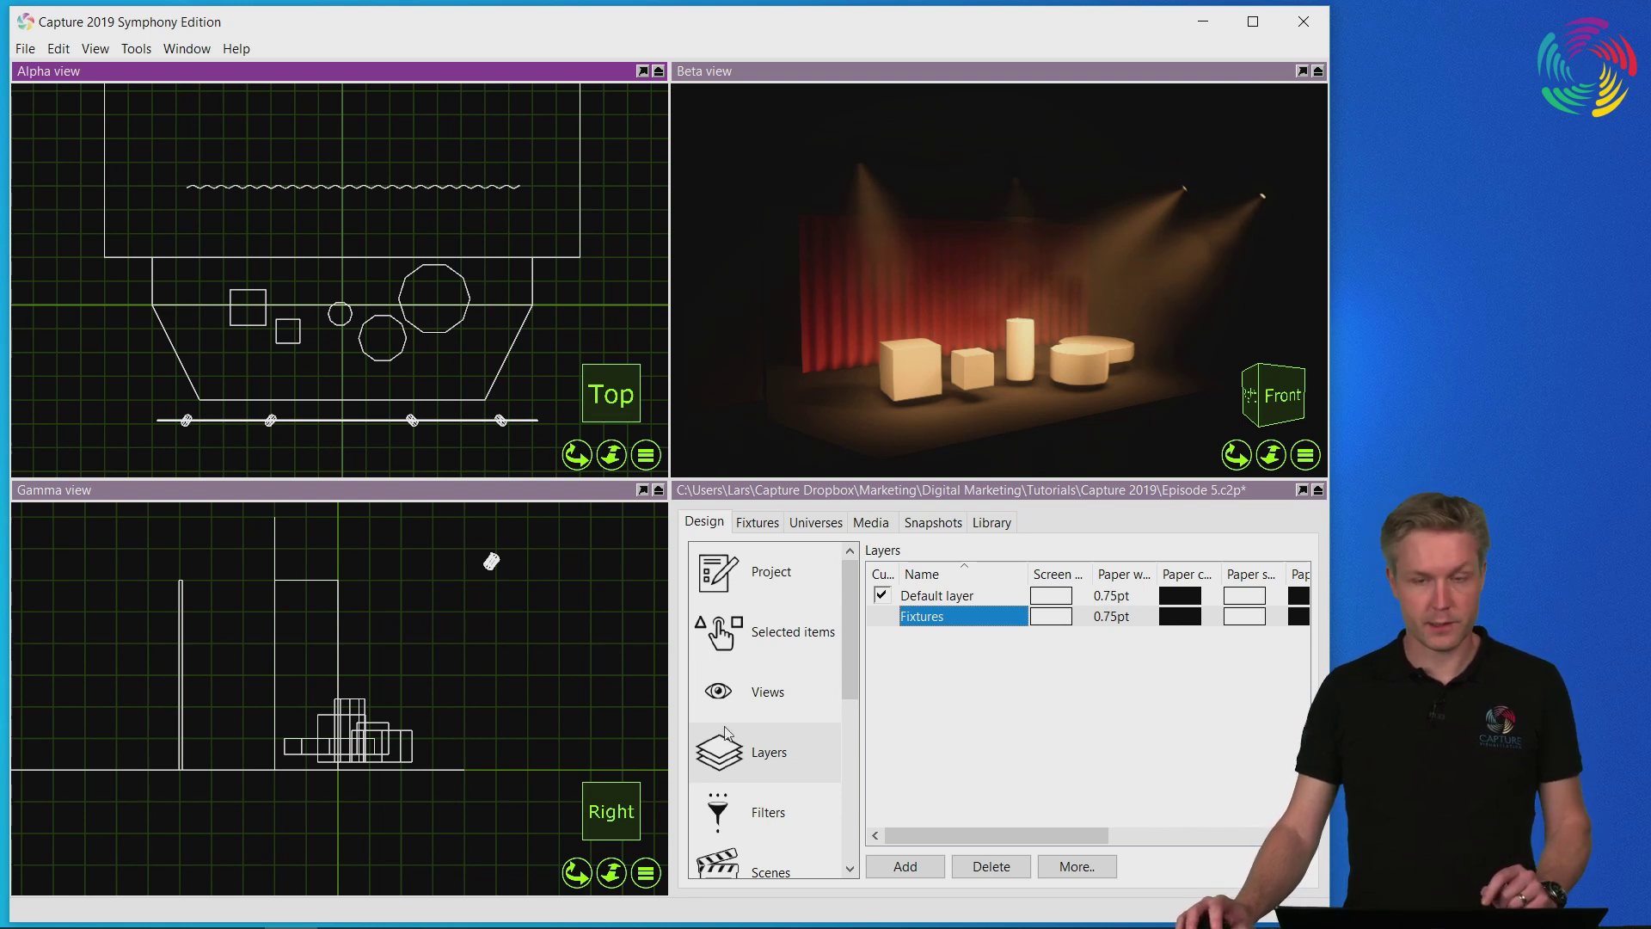
# - Set the Fixtures layer's screen colour to magenta using the colour picker
pyautogui.click(1062, 619)
pyautogui.click(1064, 619)
pyautogui.click(451, 127)
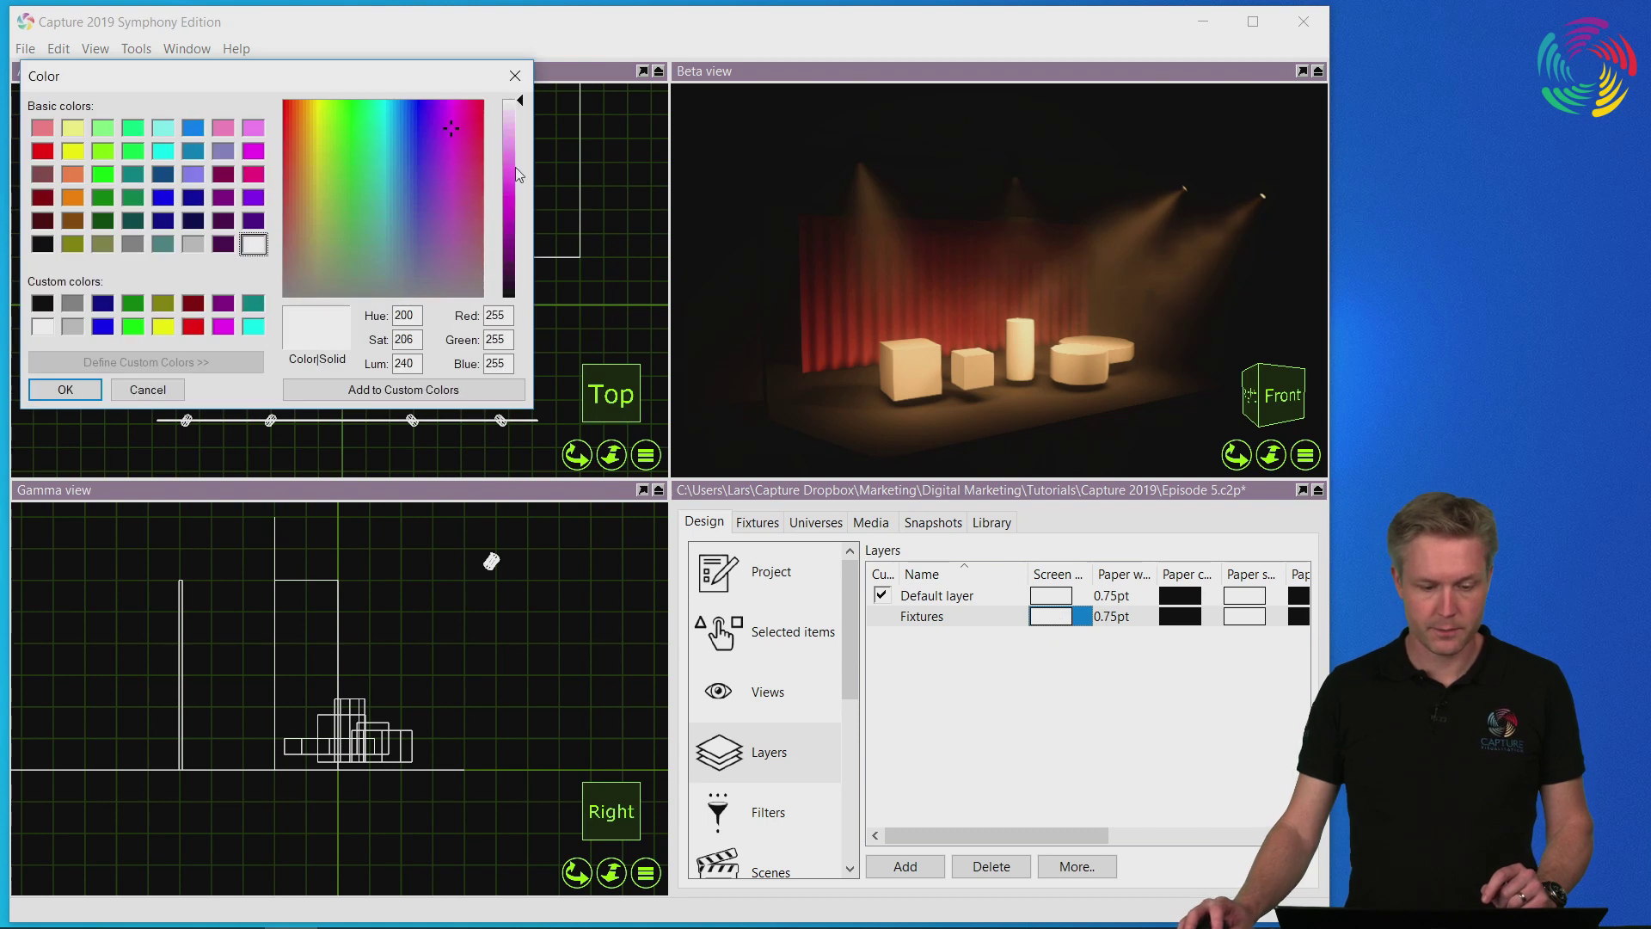
pyautogui.click(514, 195)
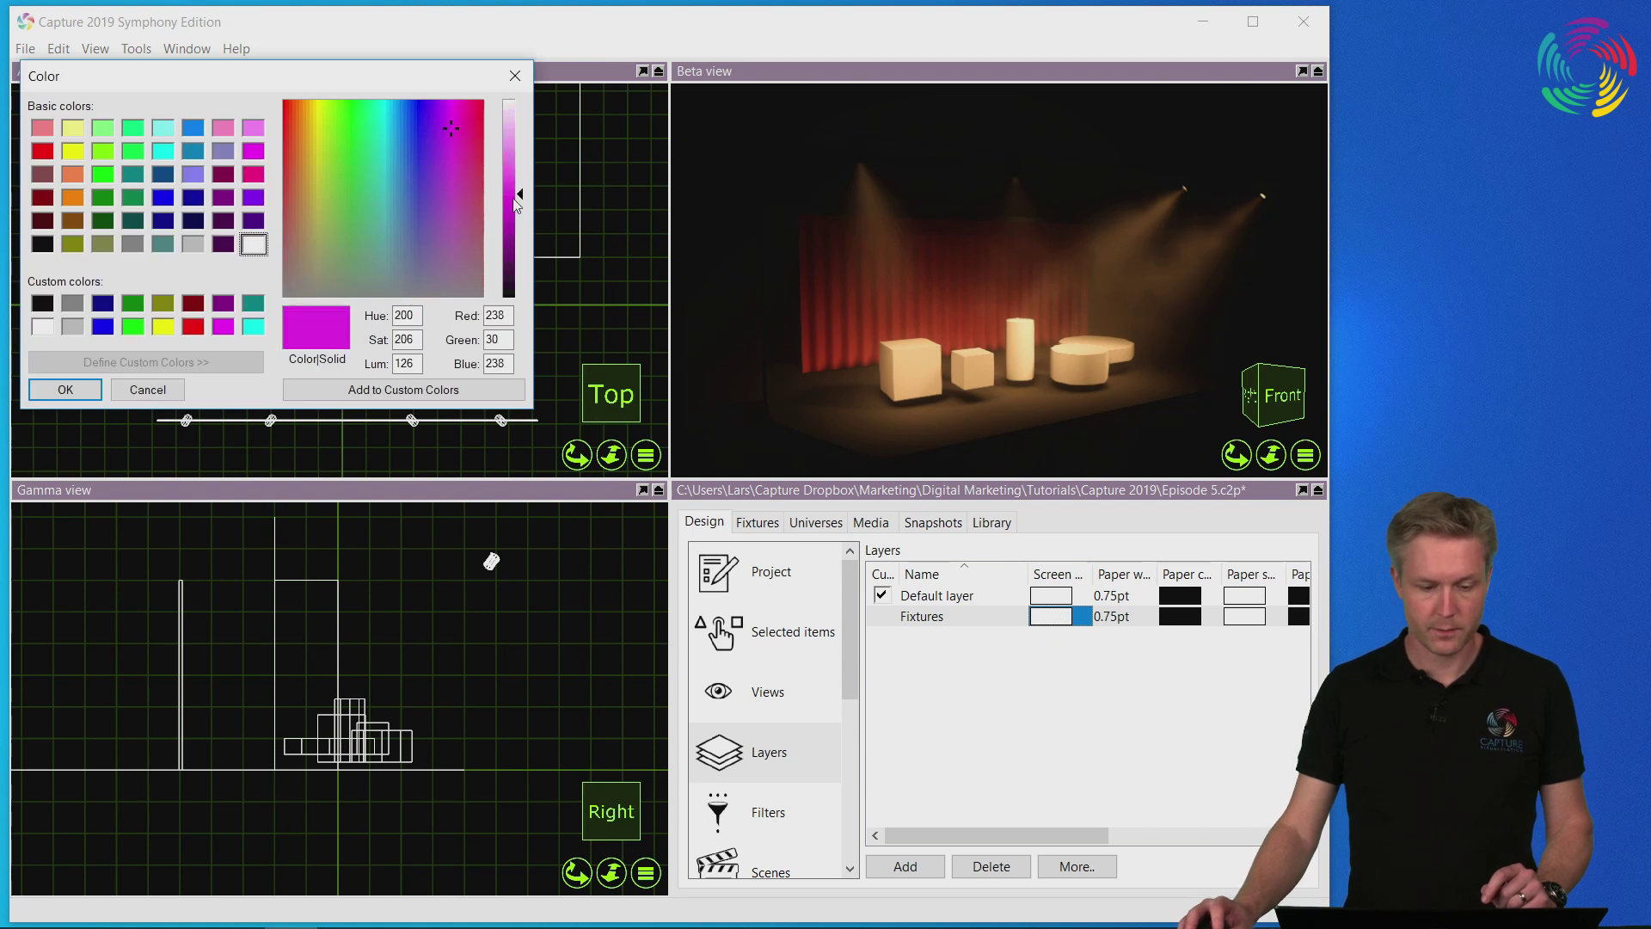
pyautogui.click(65, 390)
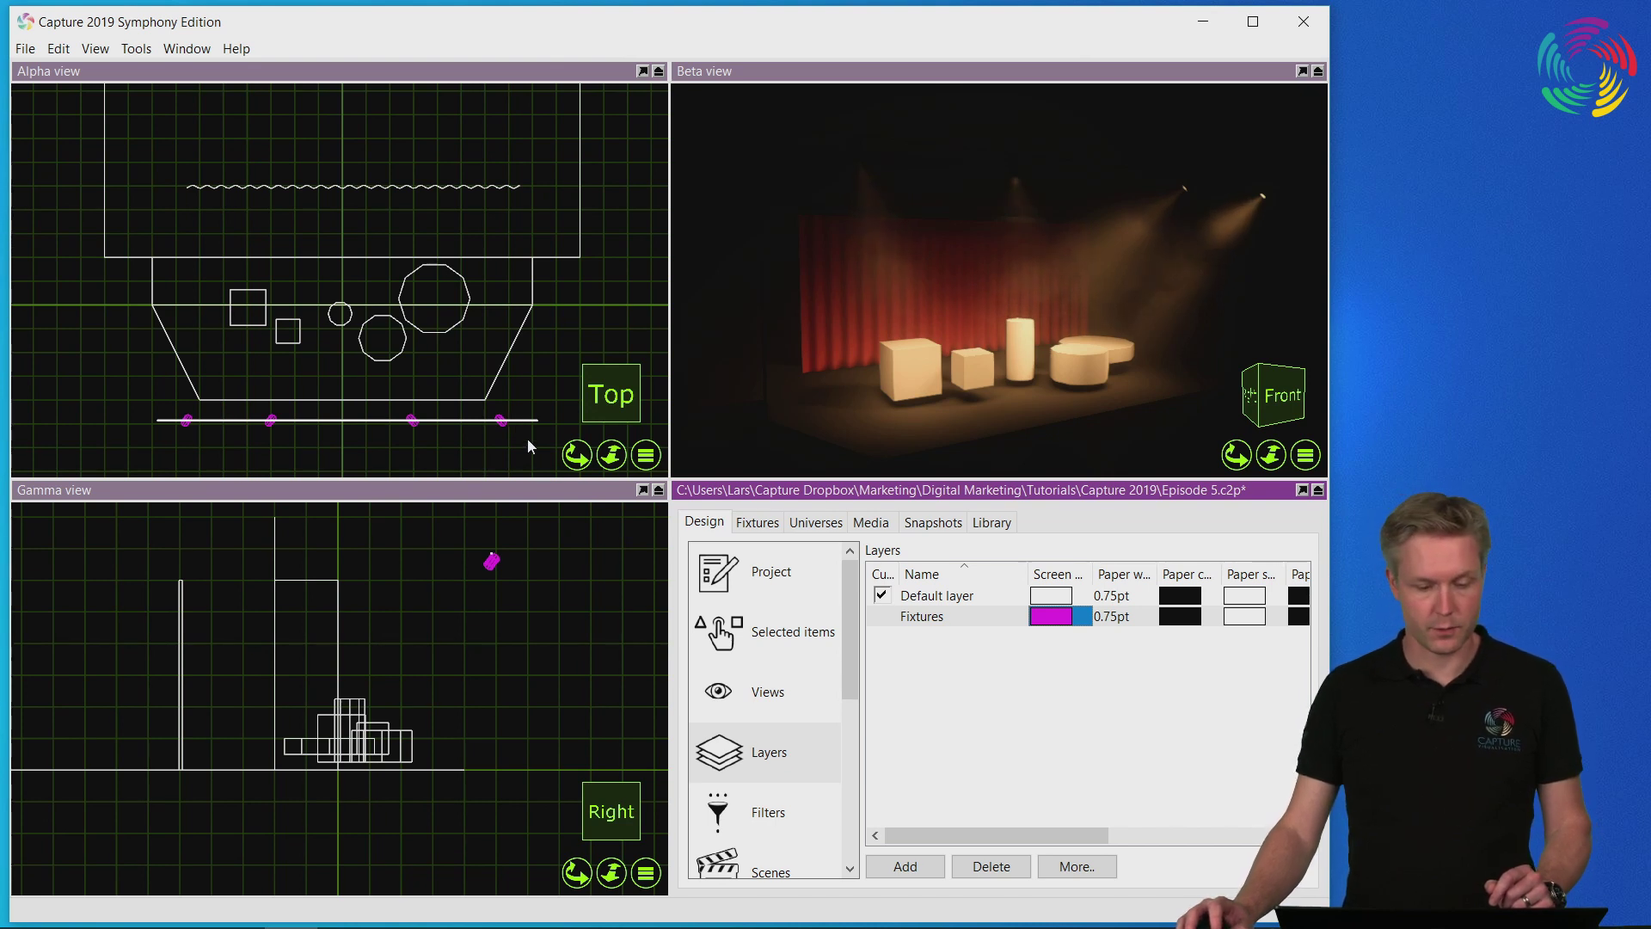
# - Box-select the stage props in the plan view and add a new layer named Props
pyautogui.click(234, 259)
pyautogui.moveTo(234, 259); pyautogui.dragTo(482, 385)
pyautogui.click(905, 866)
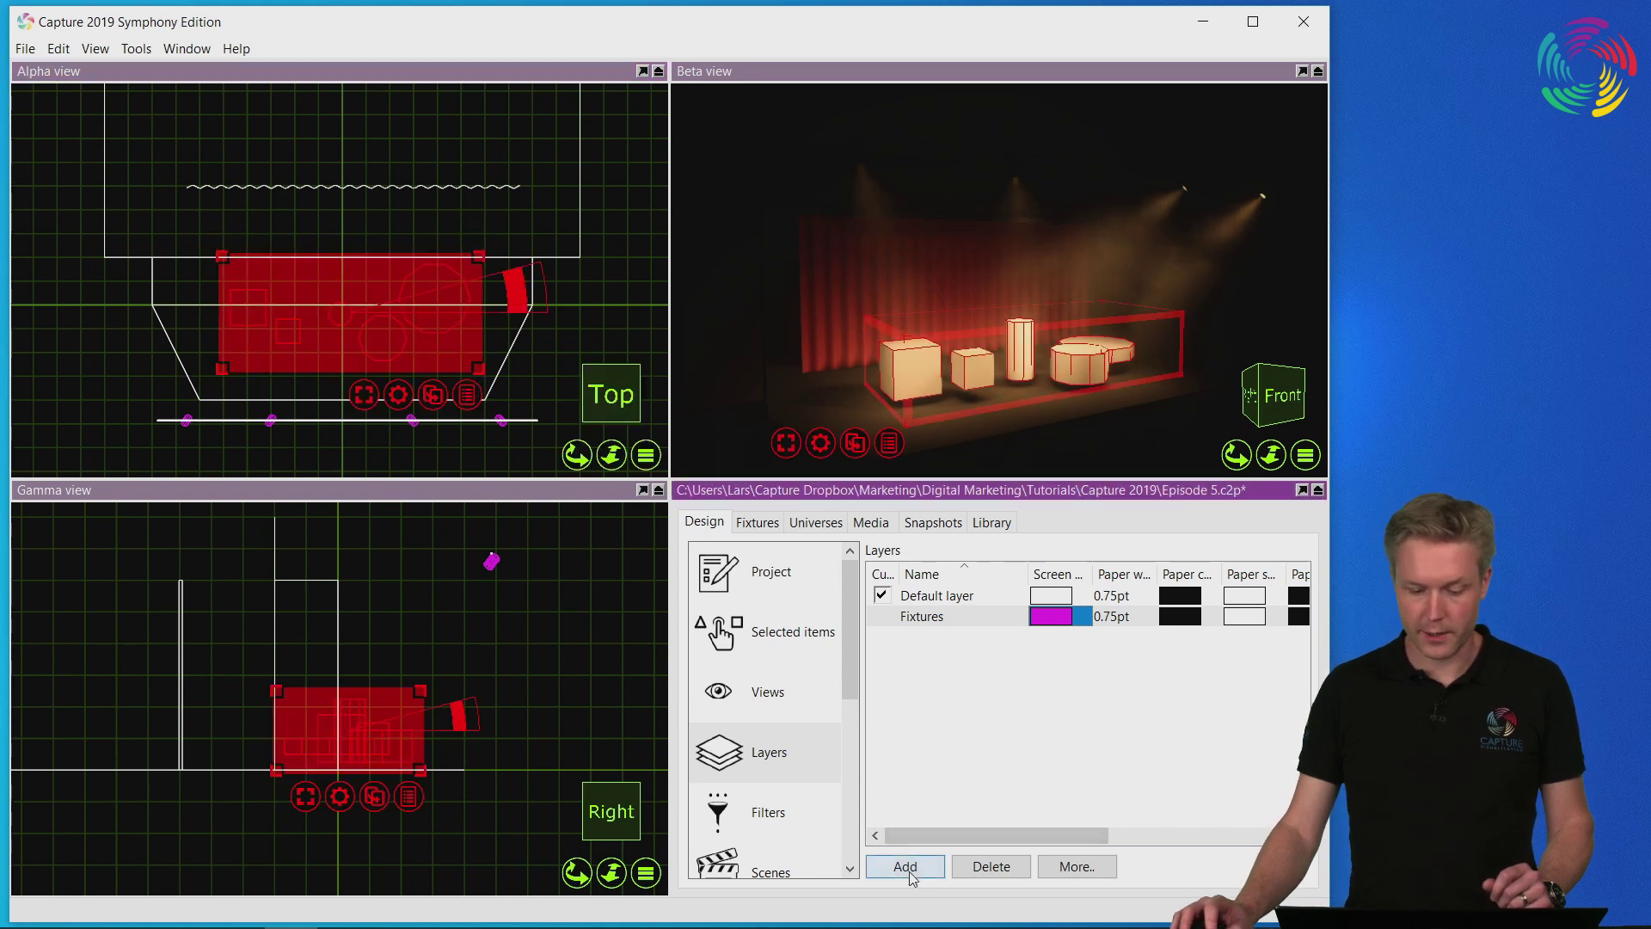
pyautogui.write('Props')
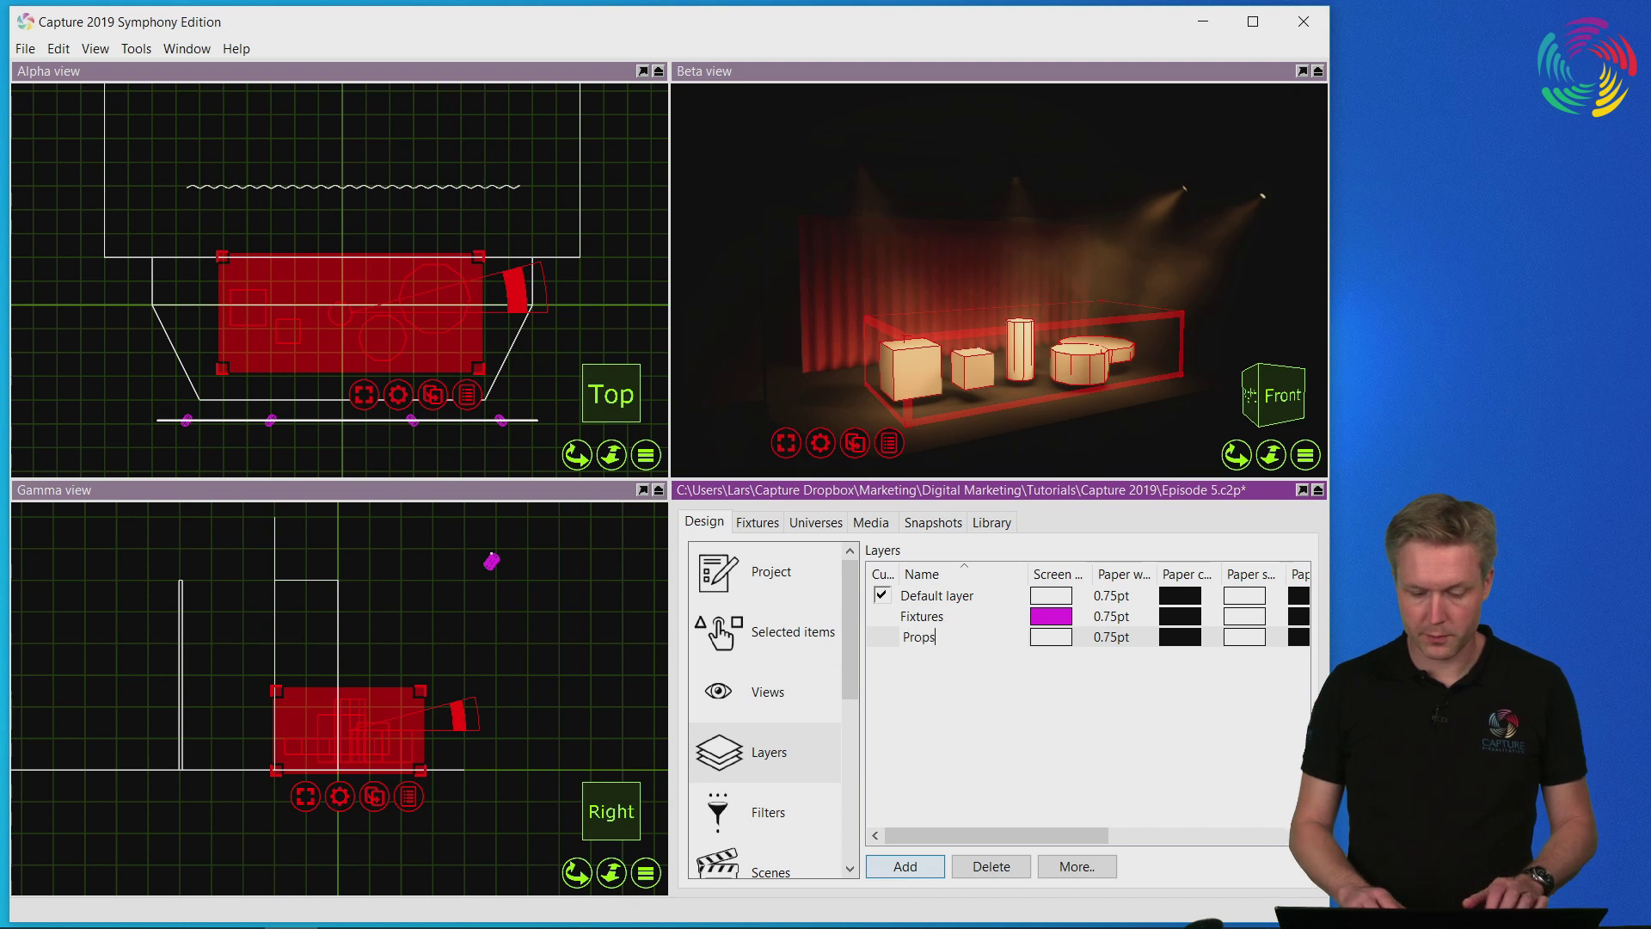
pyautogui.press('Return')
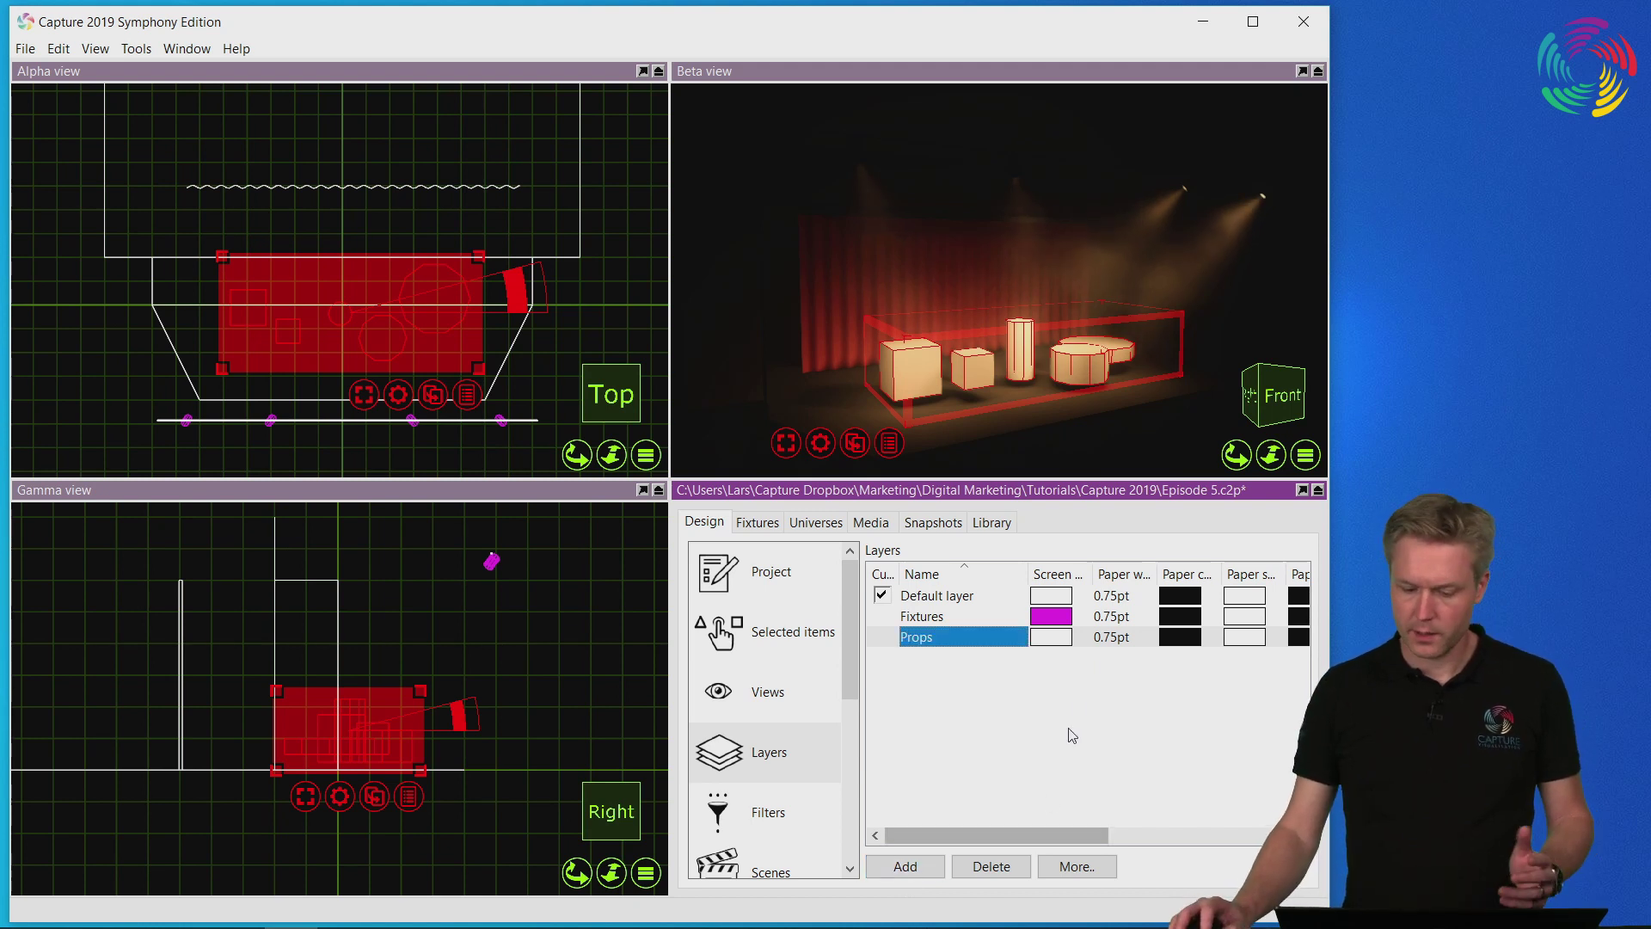
# - Give the Props layer a yellow screen colour
pyautogui.doubleClick(1042, 644)
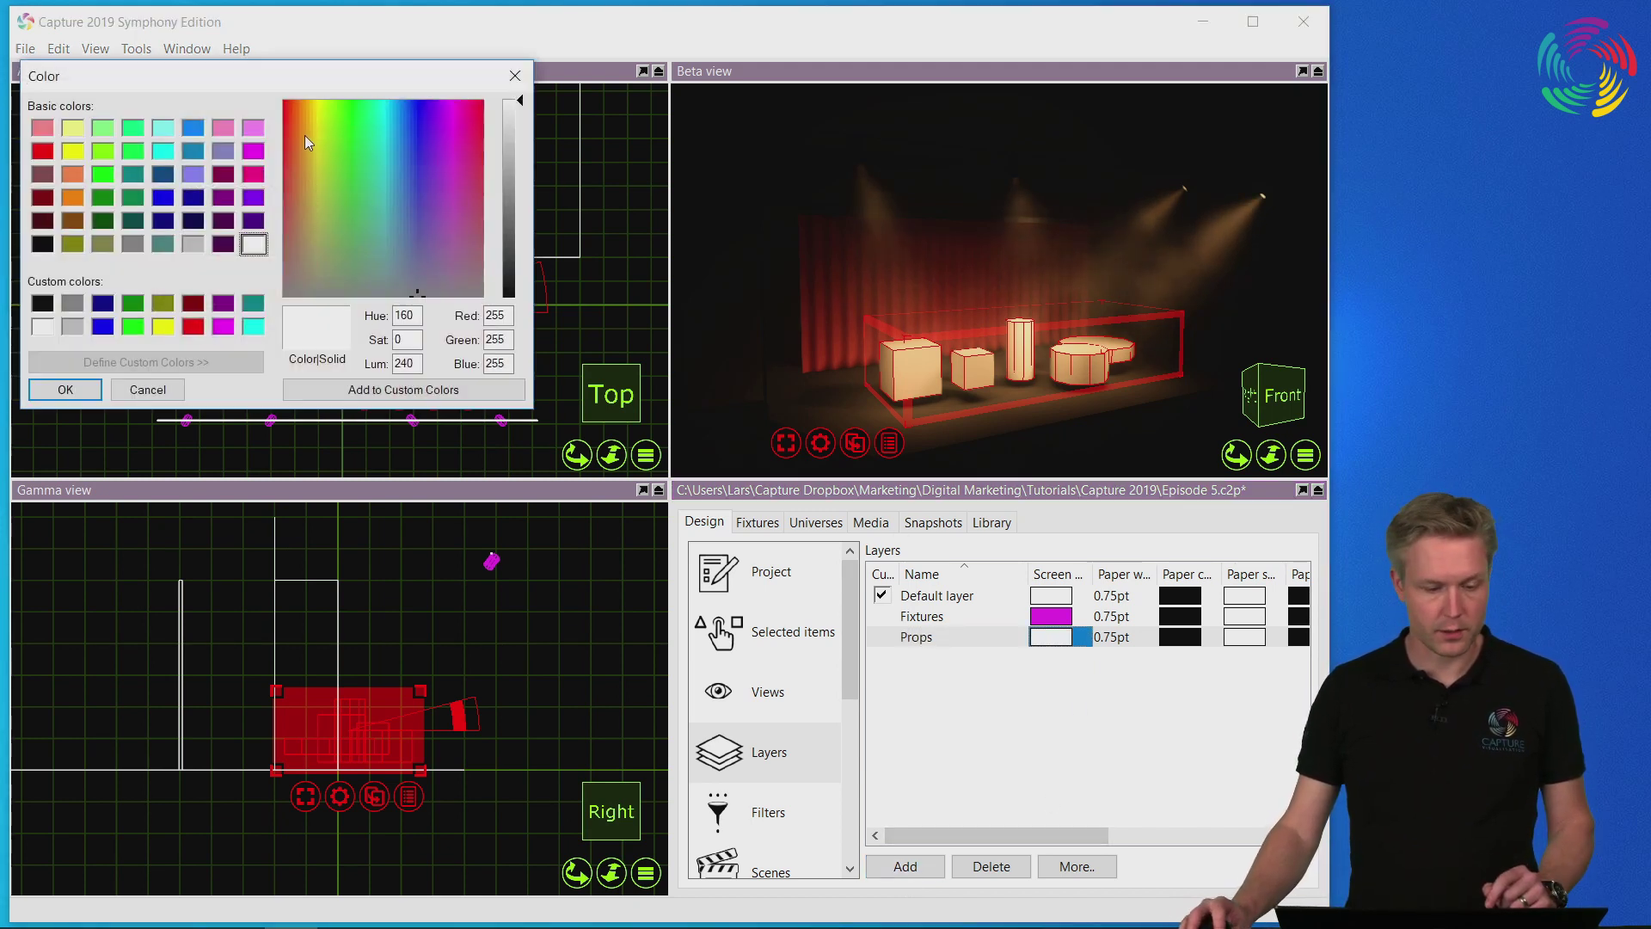
pyautogui.click(317, 100)
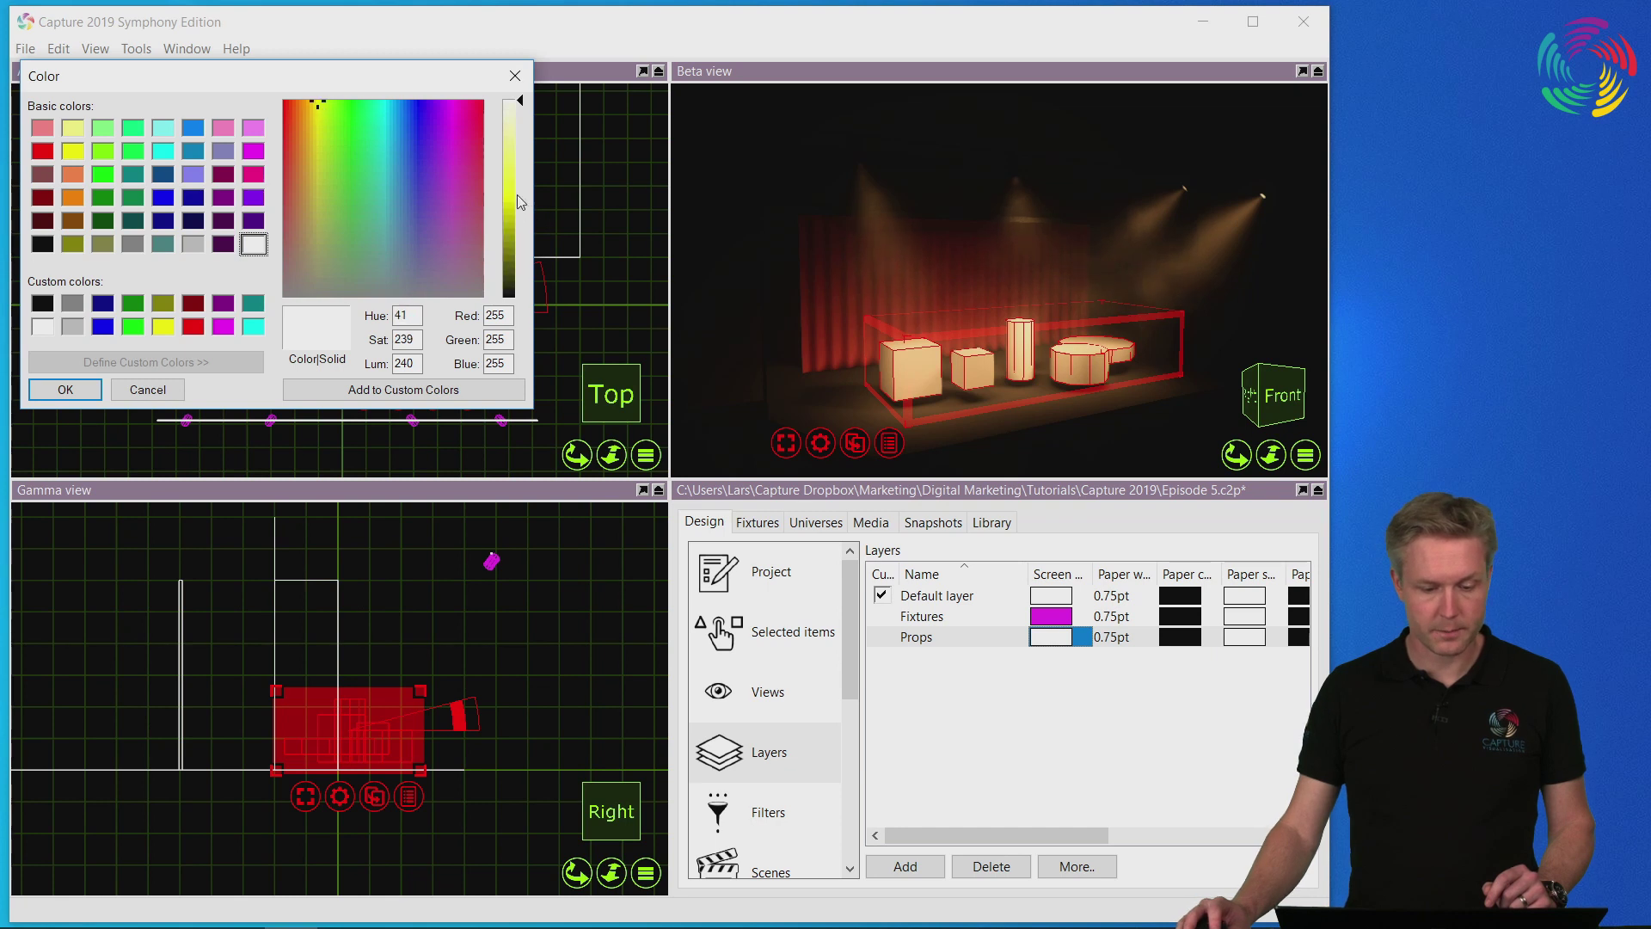
pyautogui.click(514, 191)
pyautogui.click(74, 388)
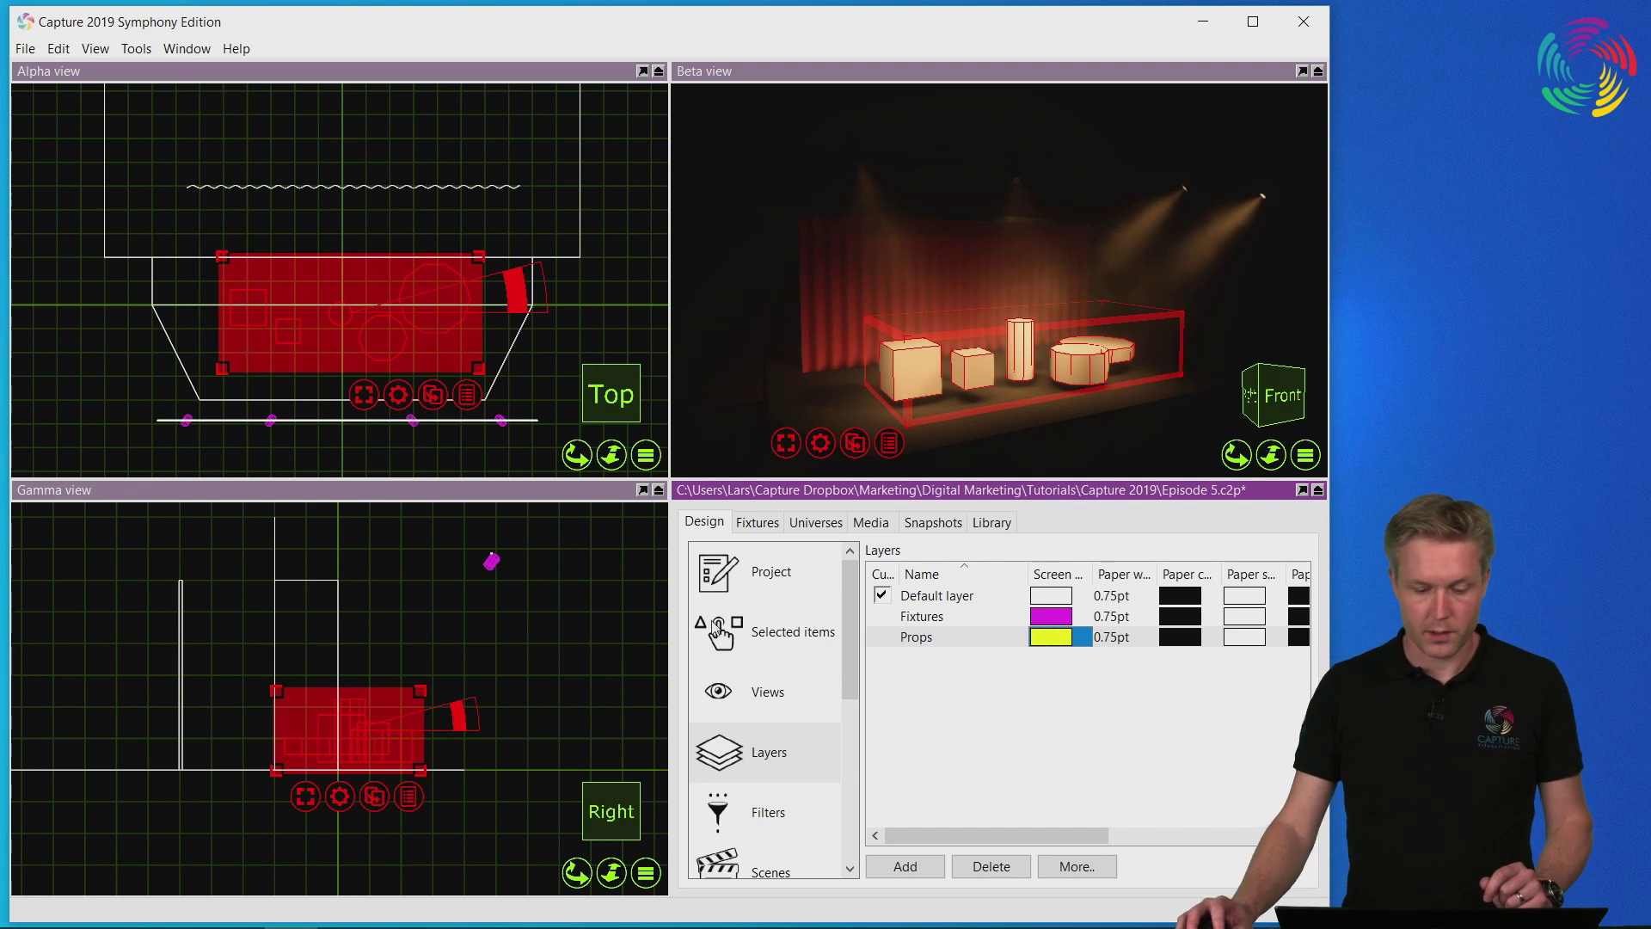
# - Change the selected props' Layer property to Props, then deselect them
pyautogui.click(793, 636)
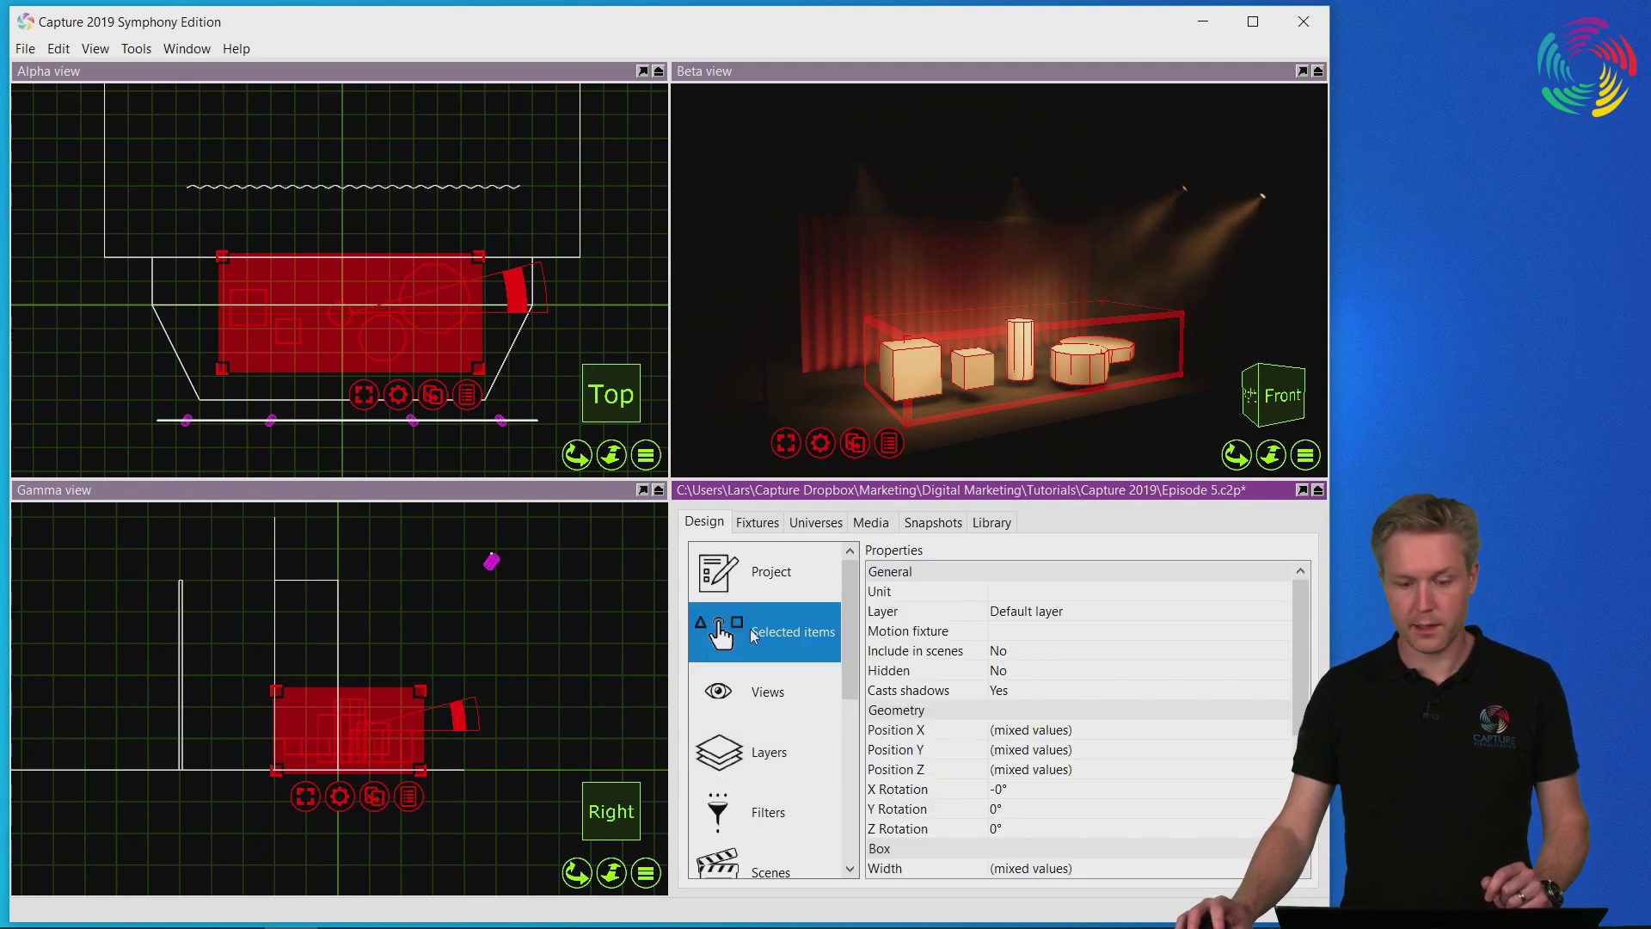
pyautogui.click(934, 617)
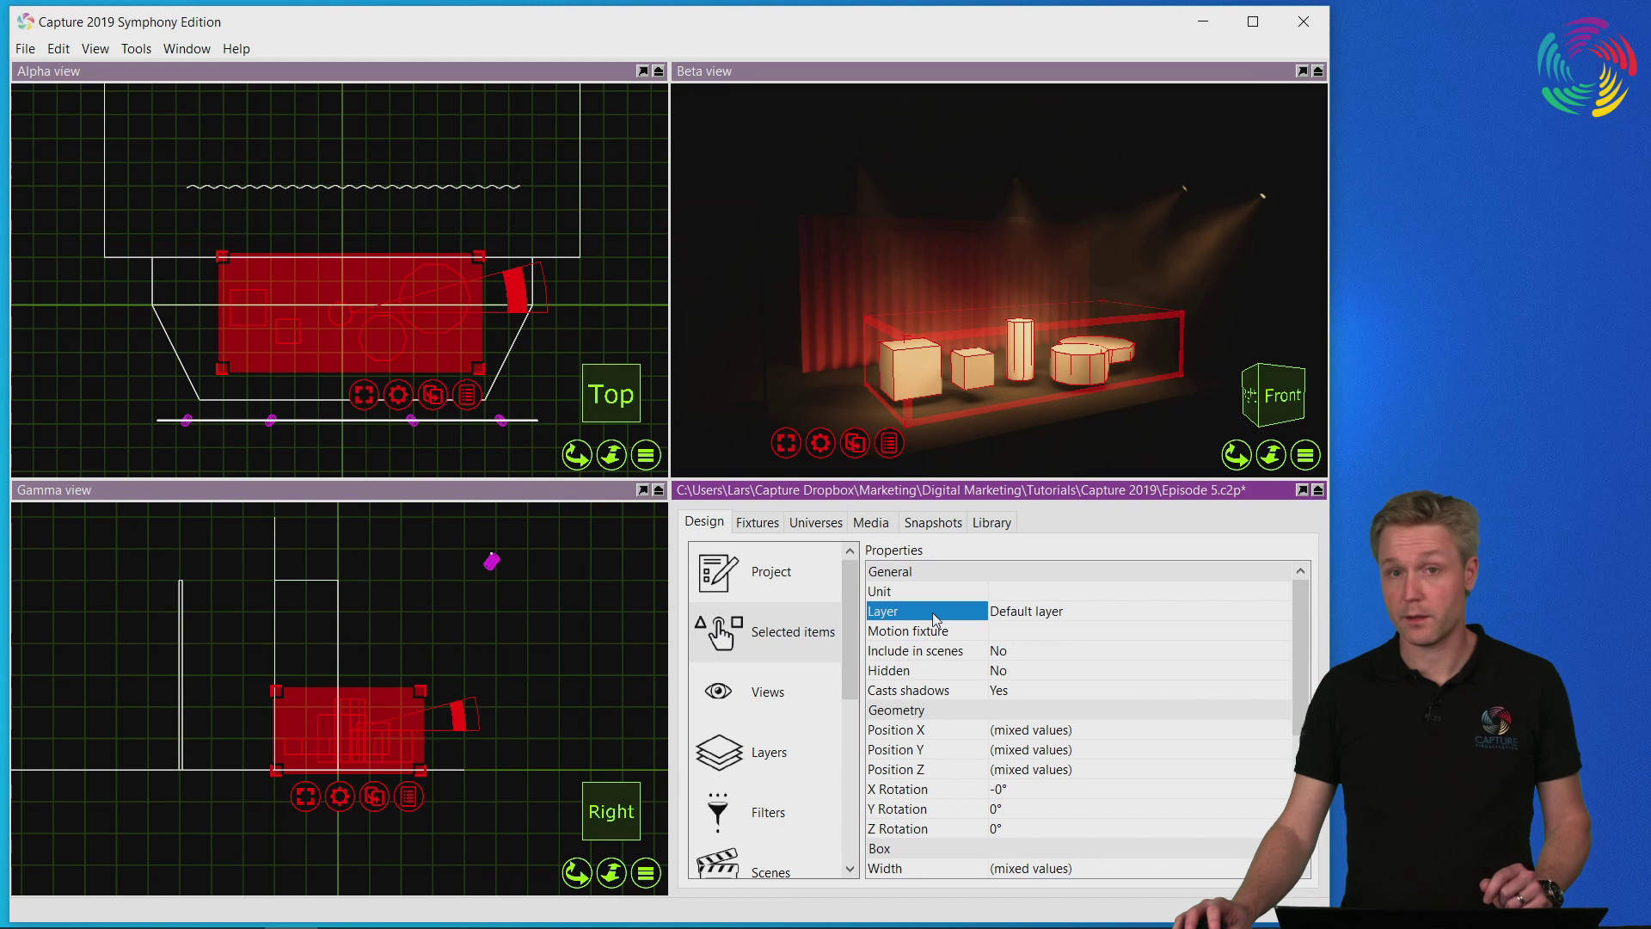
pyautogui.click(1051, 615)
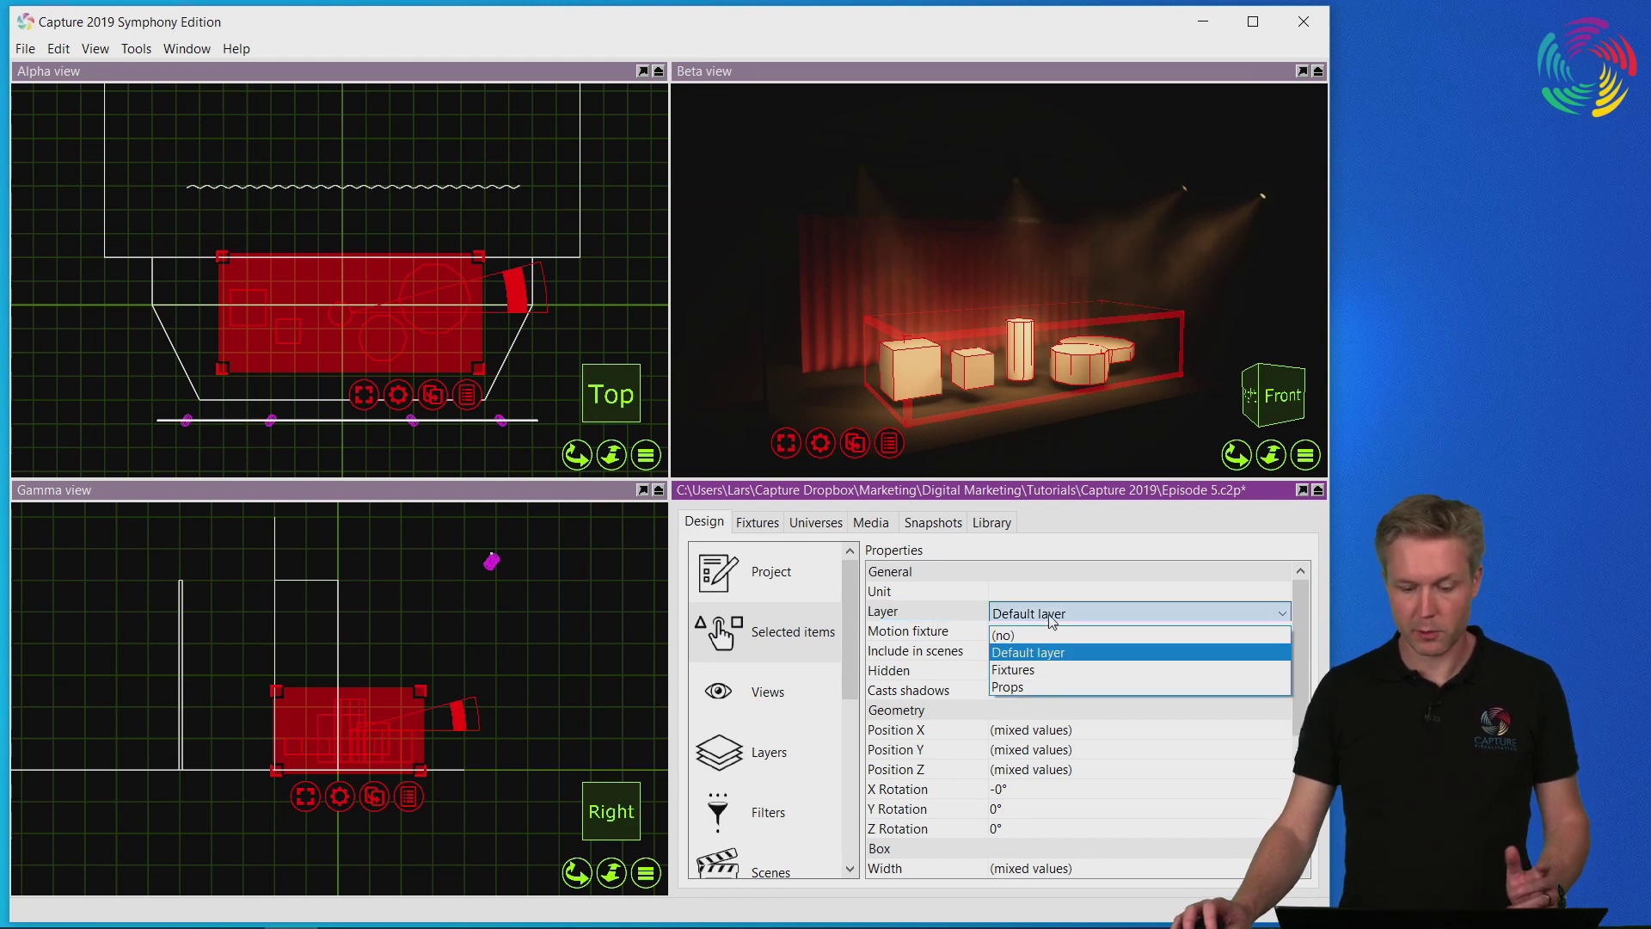
pyautogui.click(1039, 687)
pyautogui.click(544, 351)
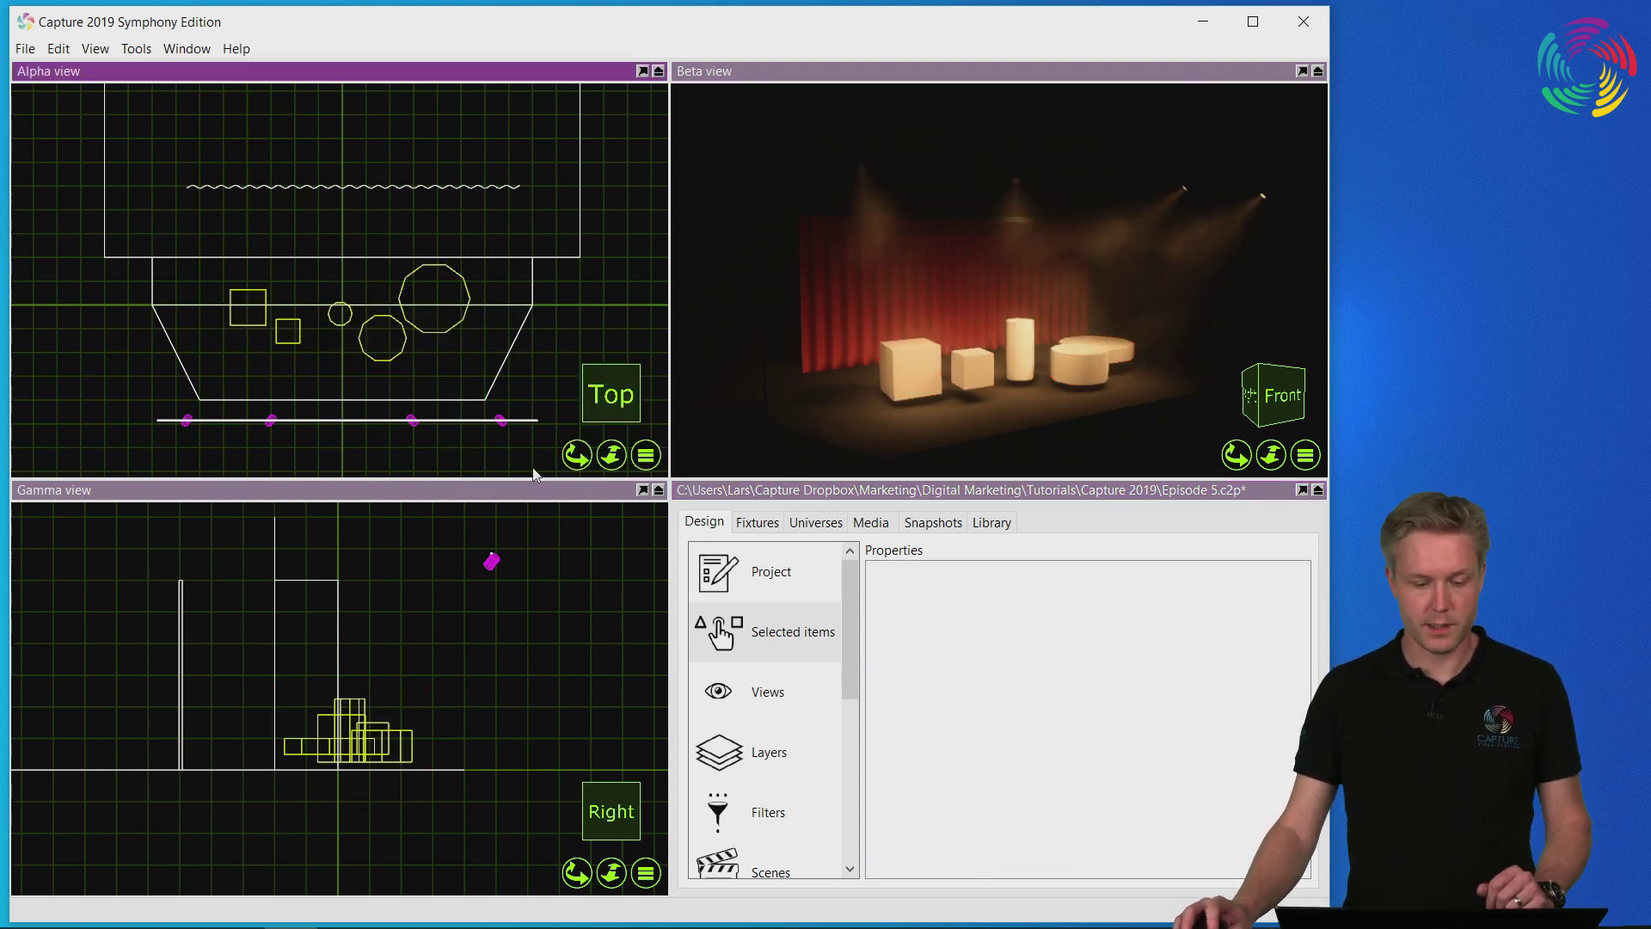
# - Check the Fixtures layer's paper width and scroll the layers grid back to the Name and Screen colour columns
pyautogui.click(753, 769)
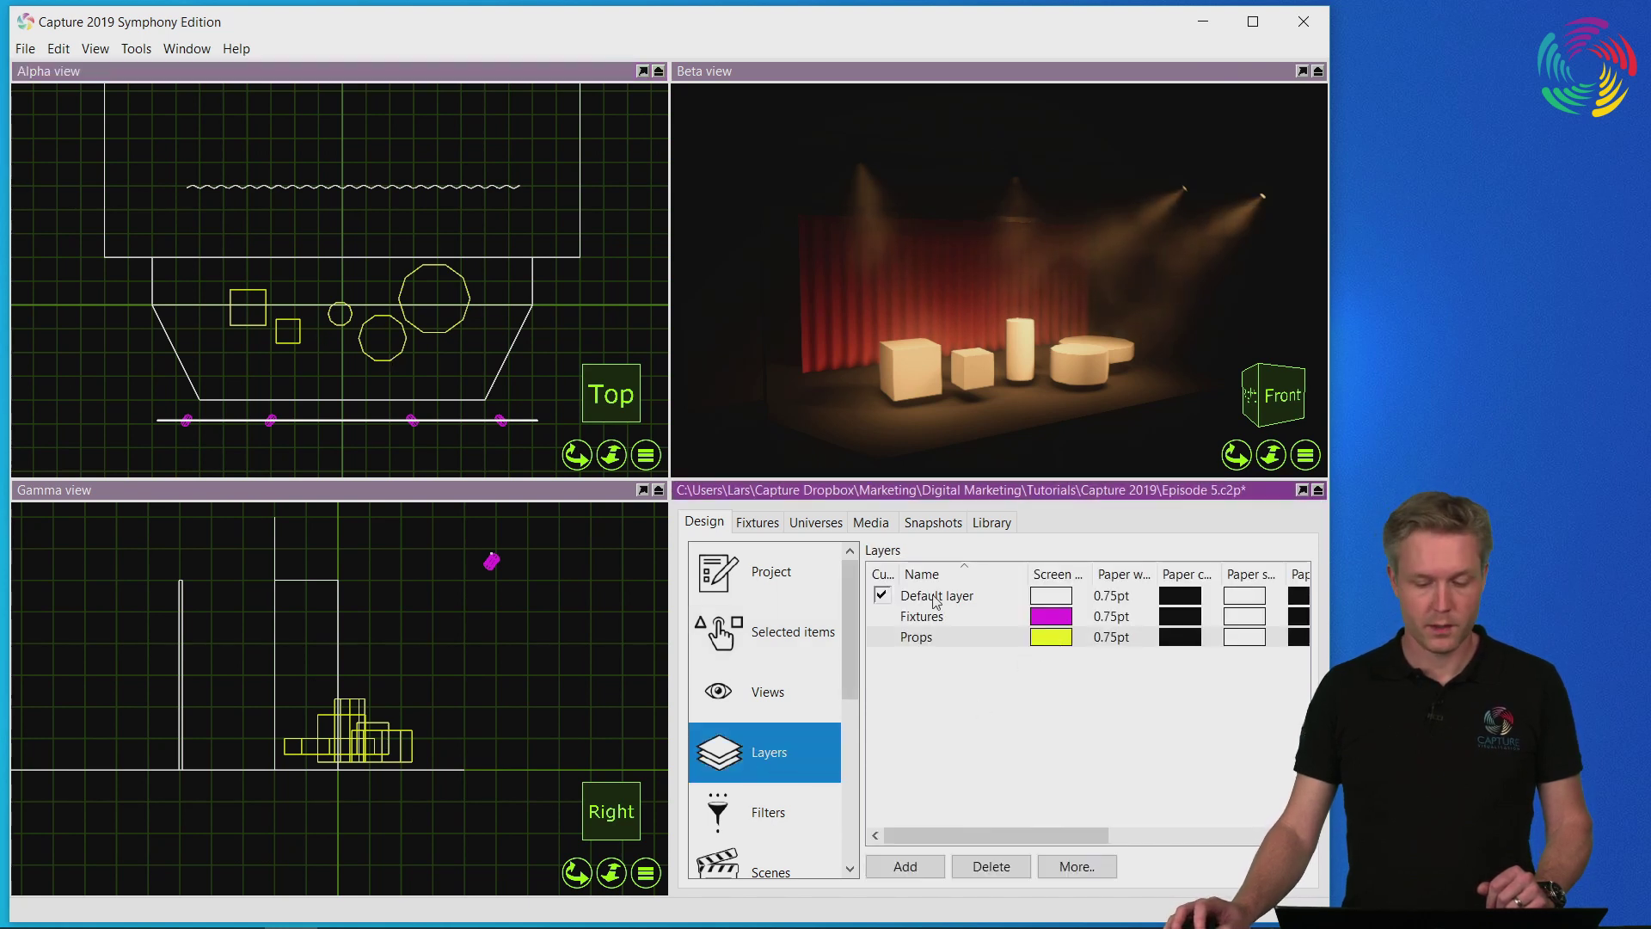
pyautogui.click(986, 621)
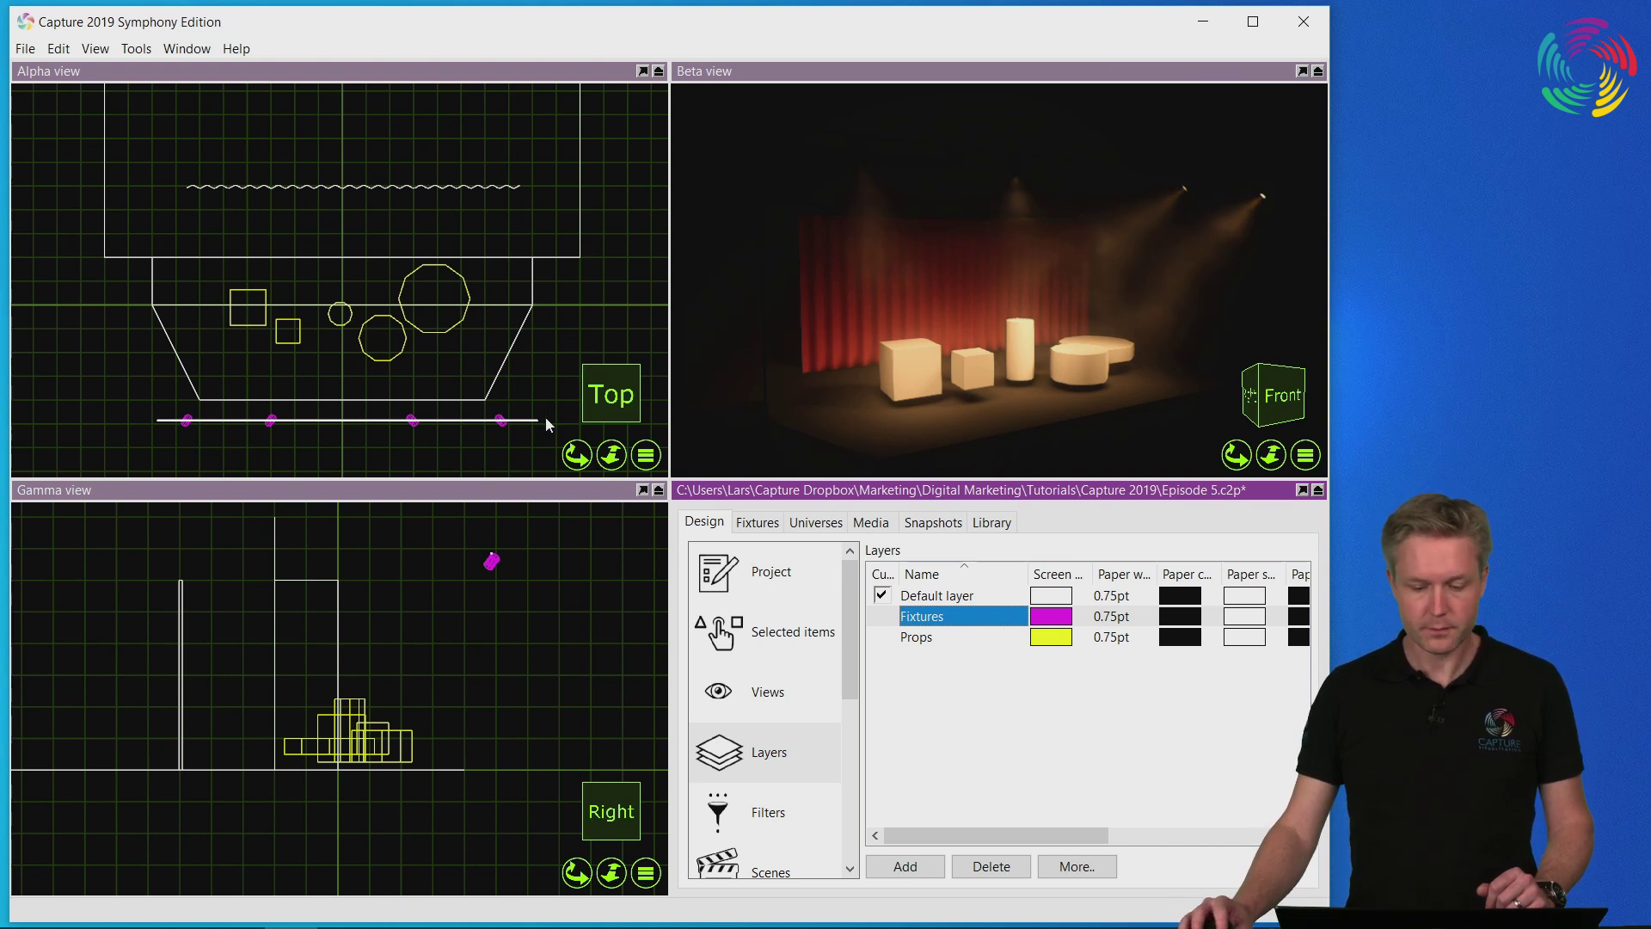
pyautogui.click(1115, 617)
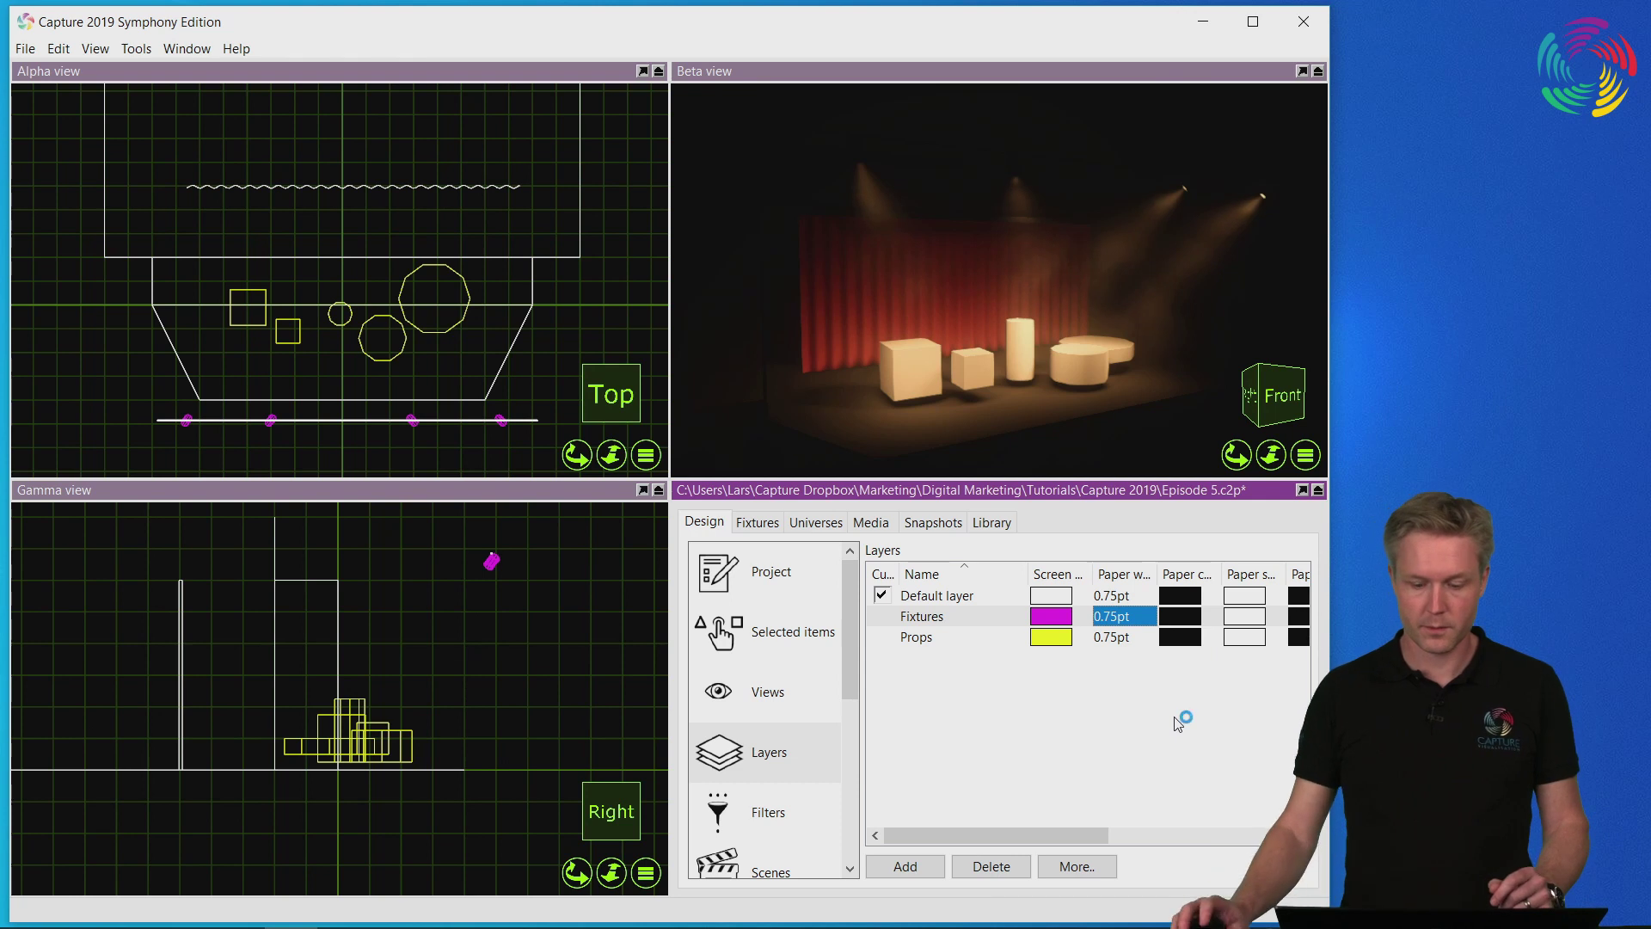
pyautogui.moveTo(1094, 835); pyautogui.dragTo(1235, 848)
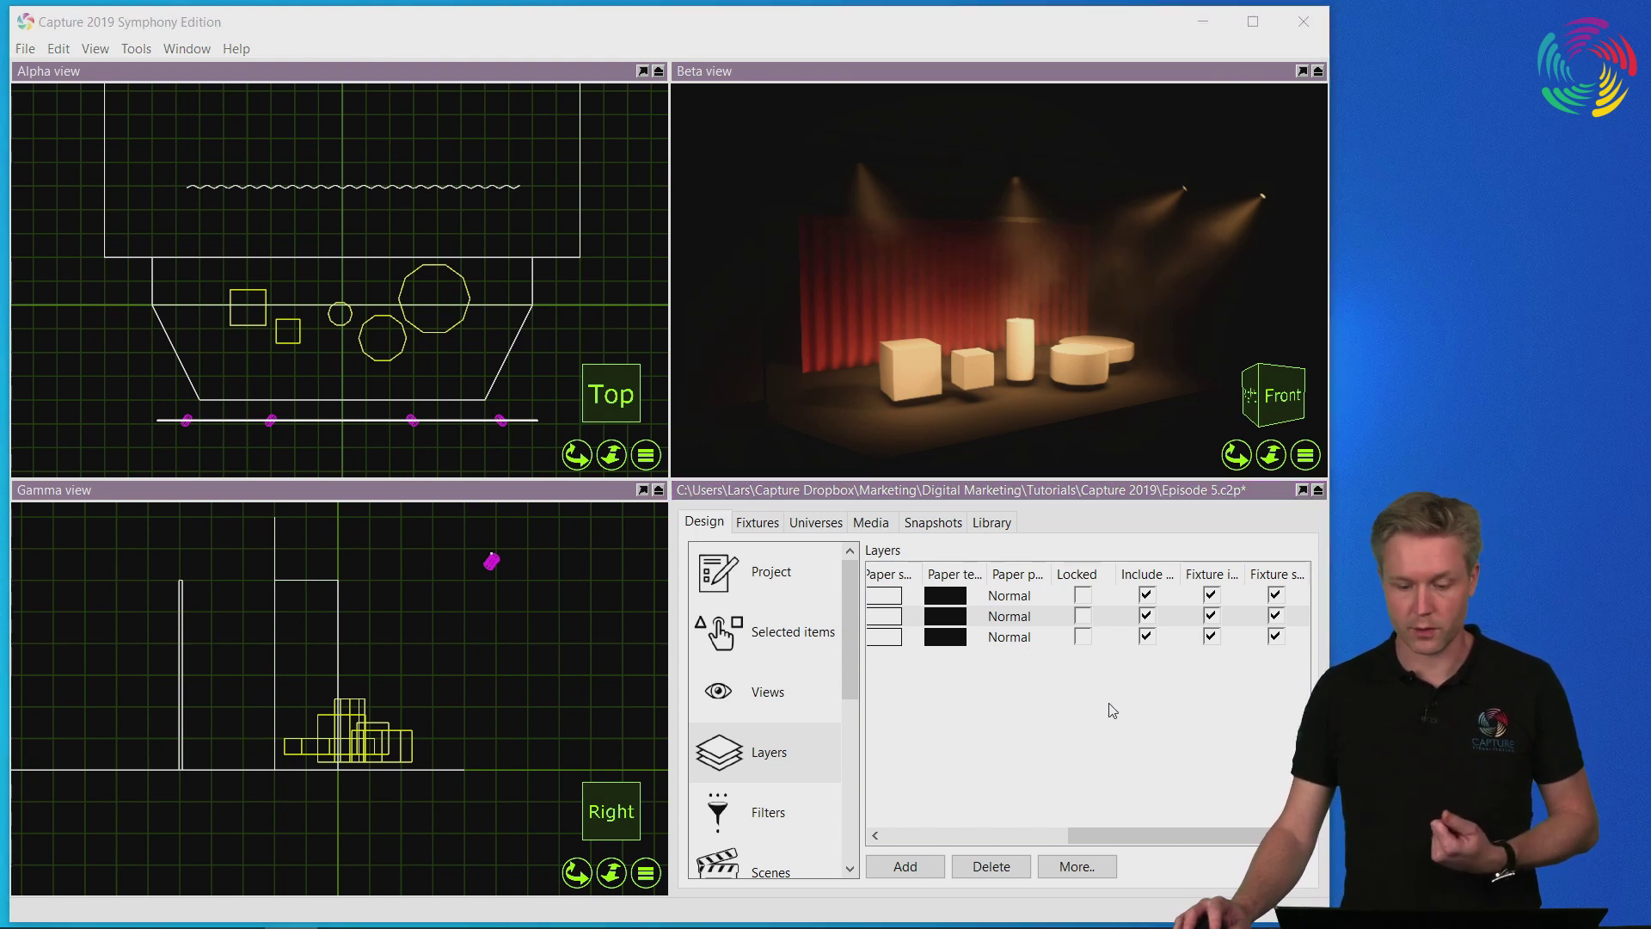
pyautogui.moveTo(1101, 830); pyautogui.dragTo(949, 849)
pyautogui.moveTo(1152, 835); pyautogui.dragTo(979, 835)
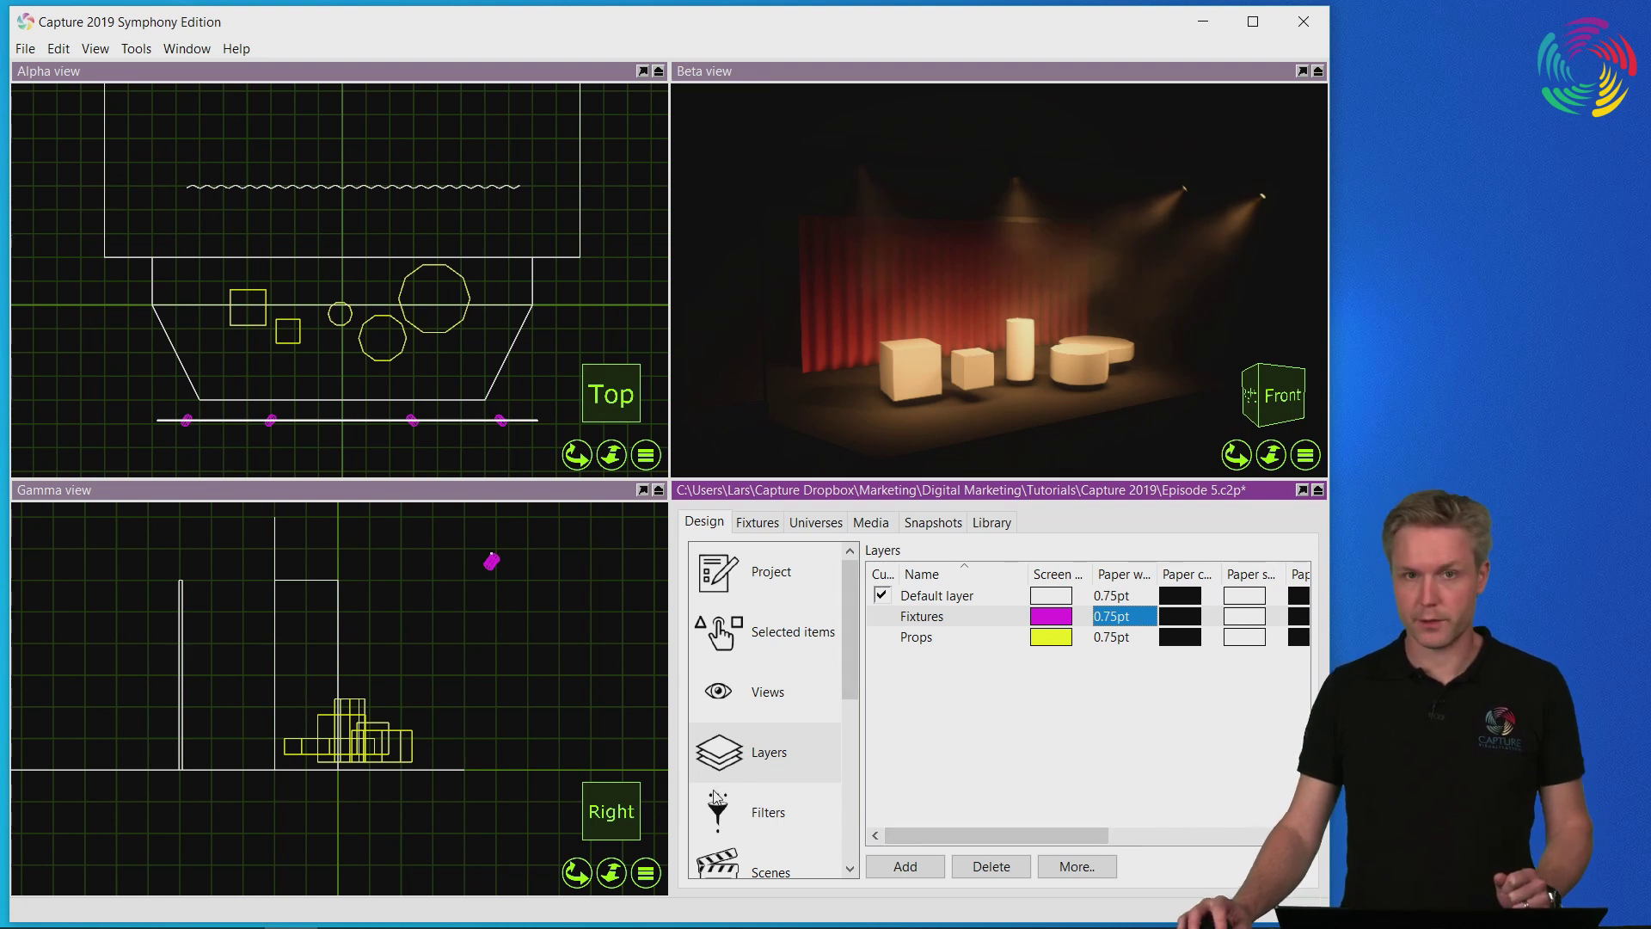
# - Create a filter named 'No props' with the Props layer's Include unticked
pyautogui.click(742, 813)
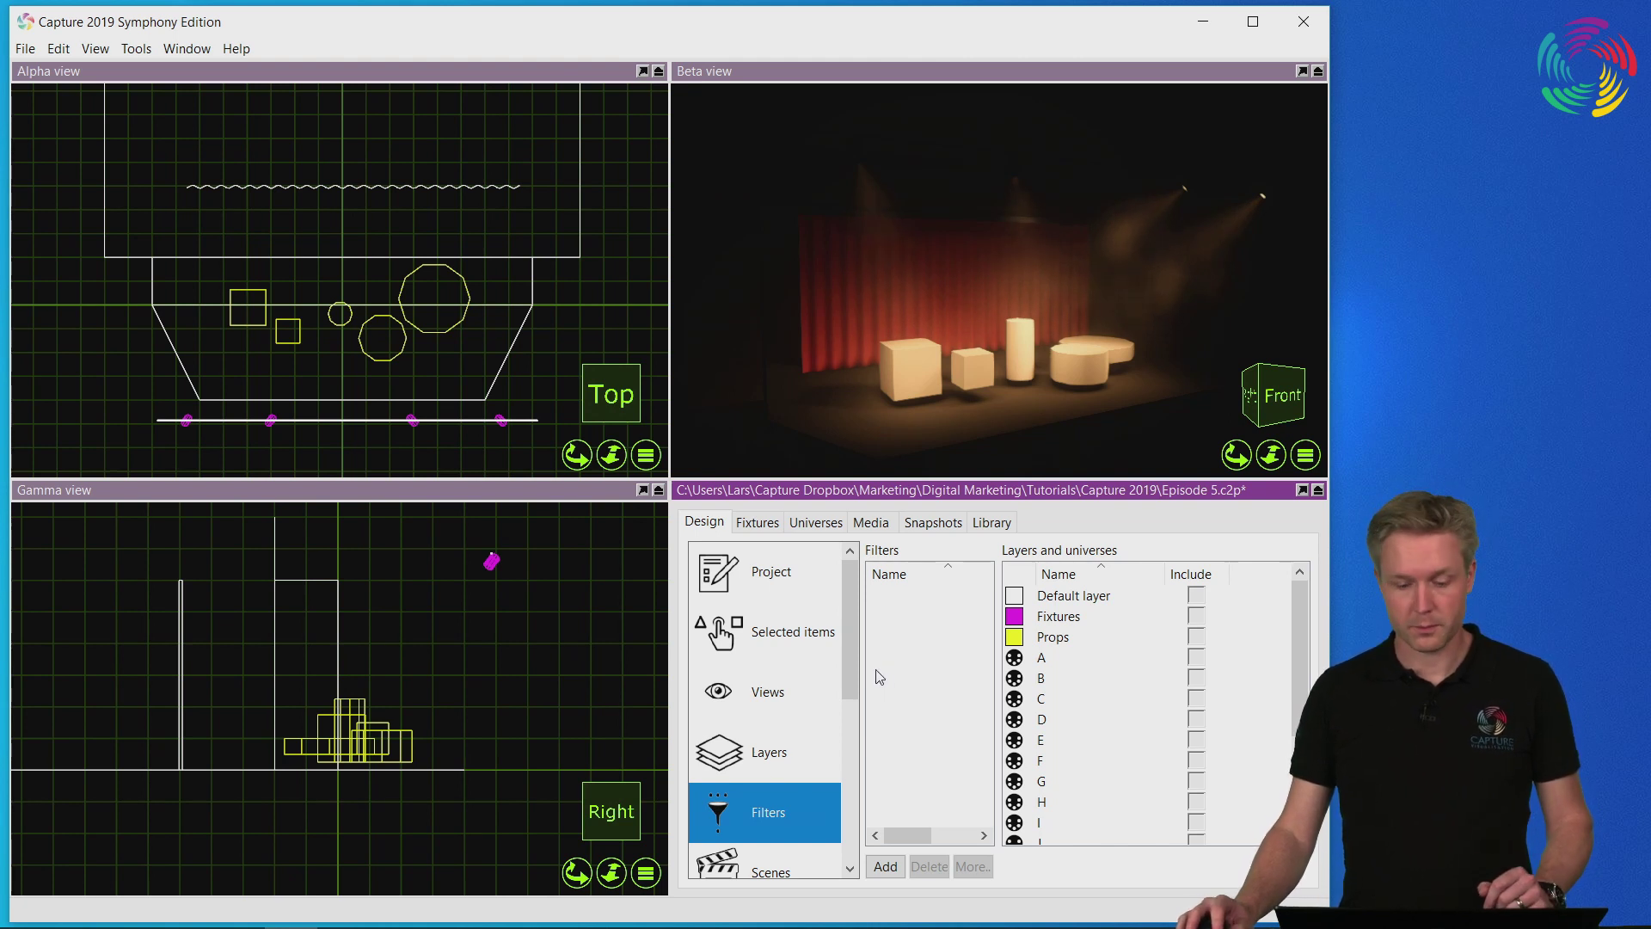
pyautogui.click(886, 871)
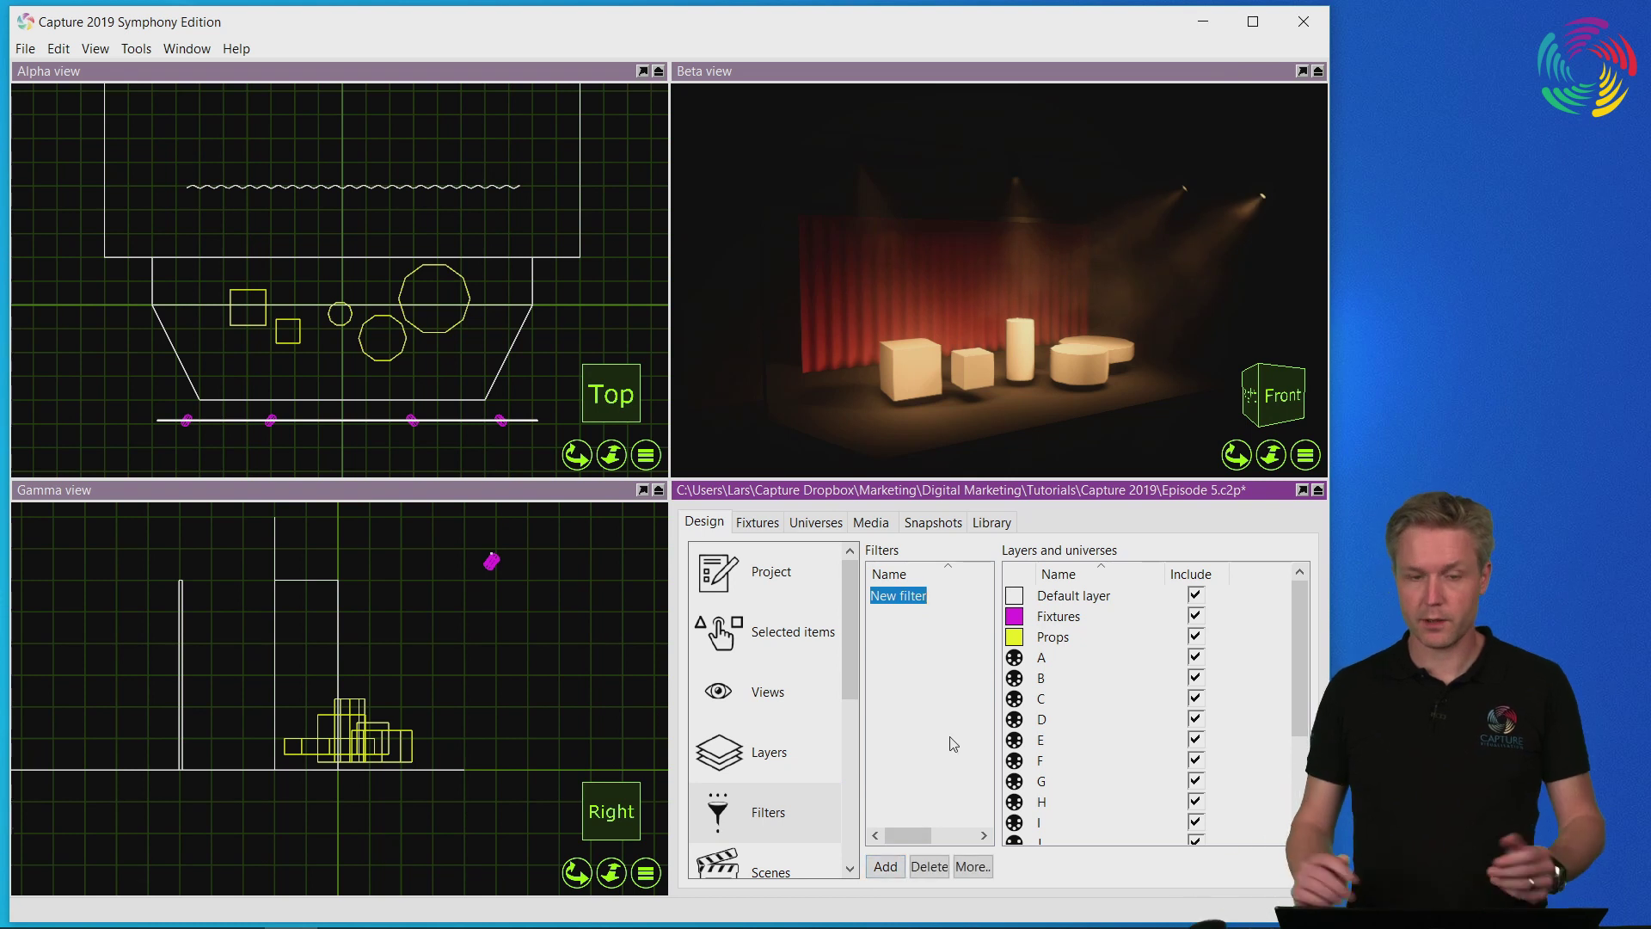
pyautogui.write('No')
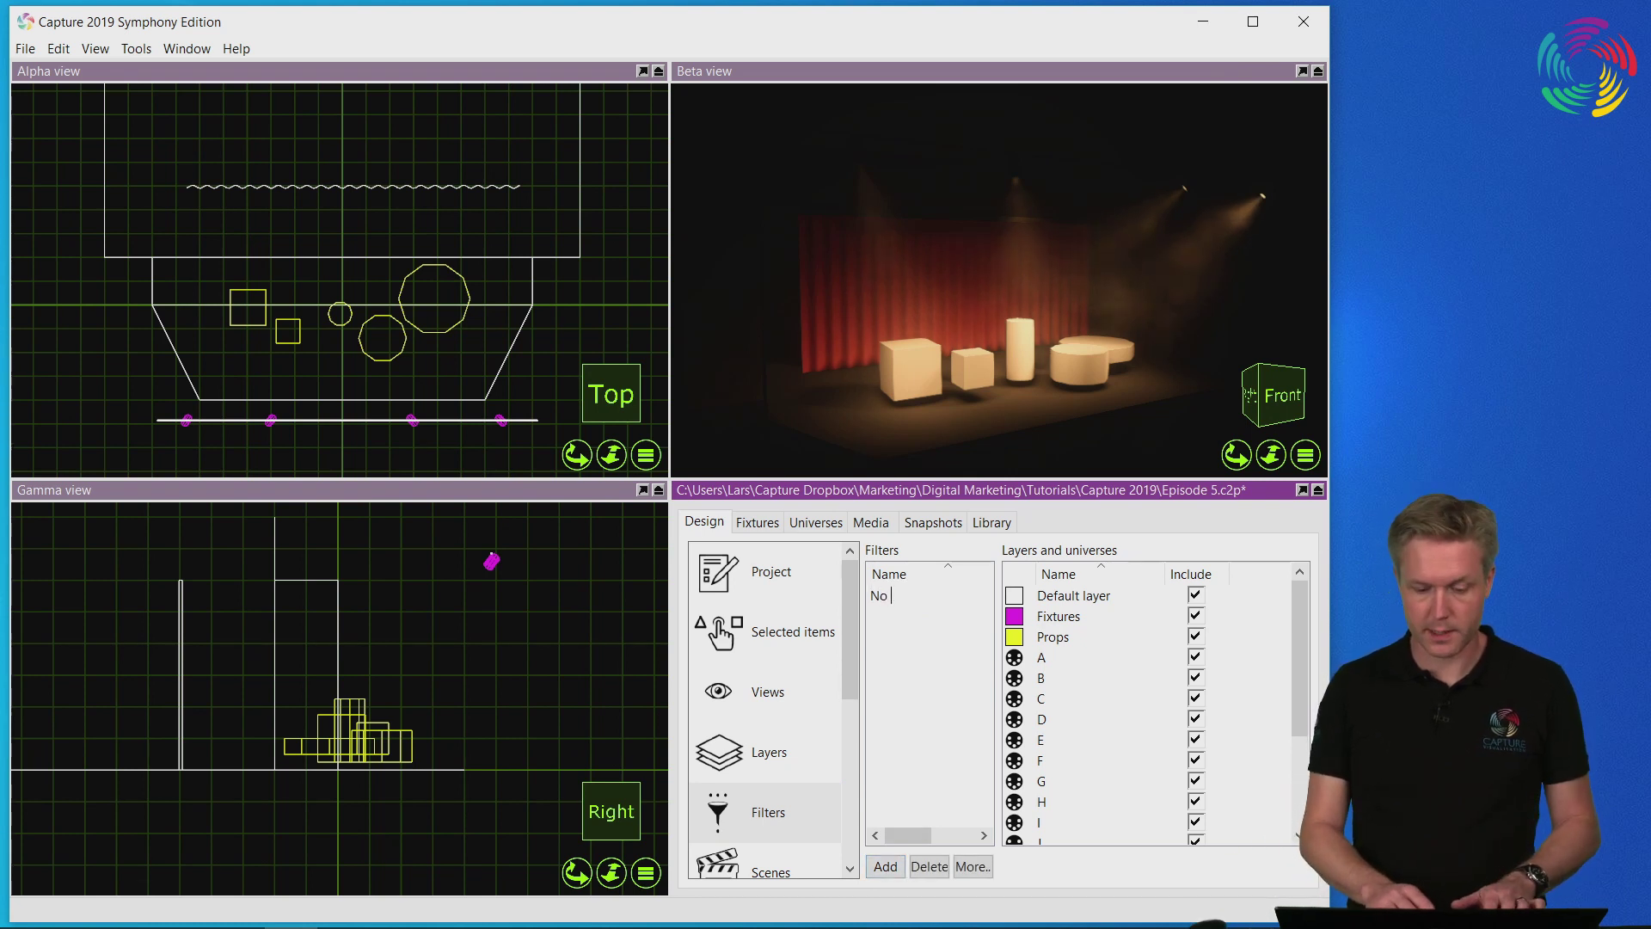
pyautogui.write(' props')
pyautogui.press('Return')
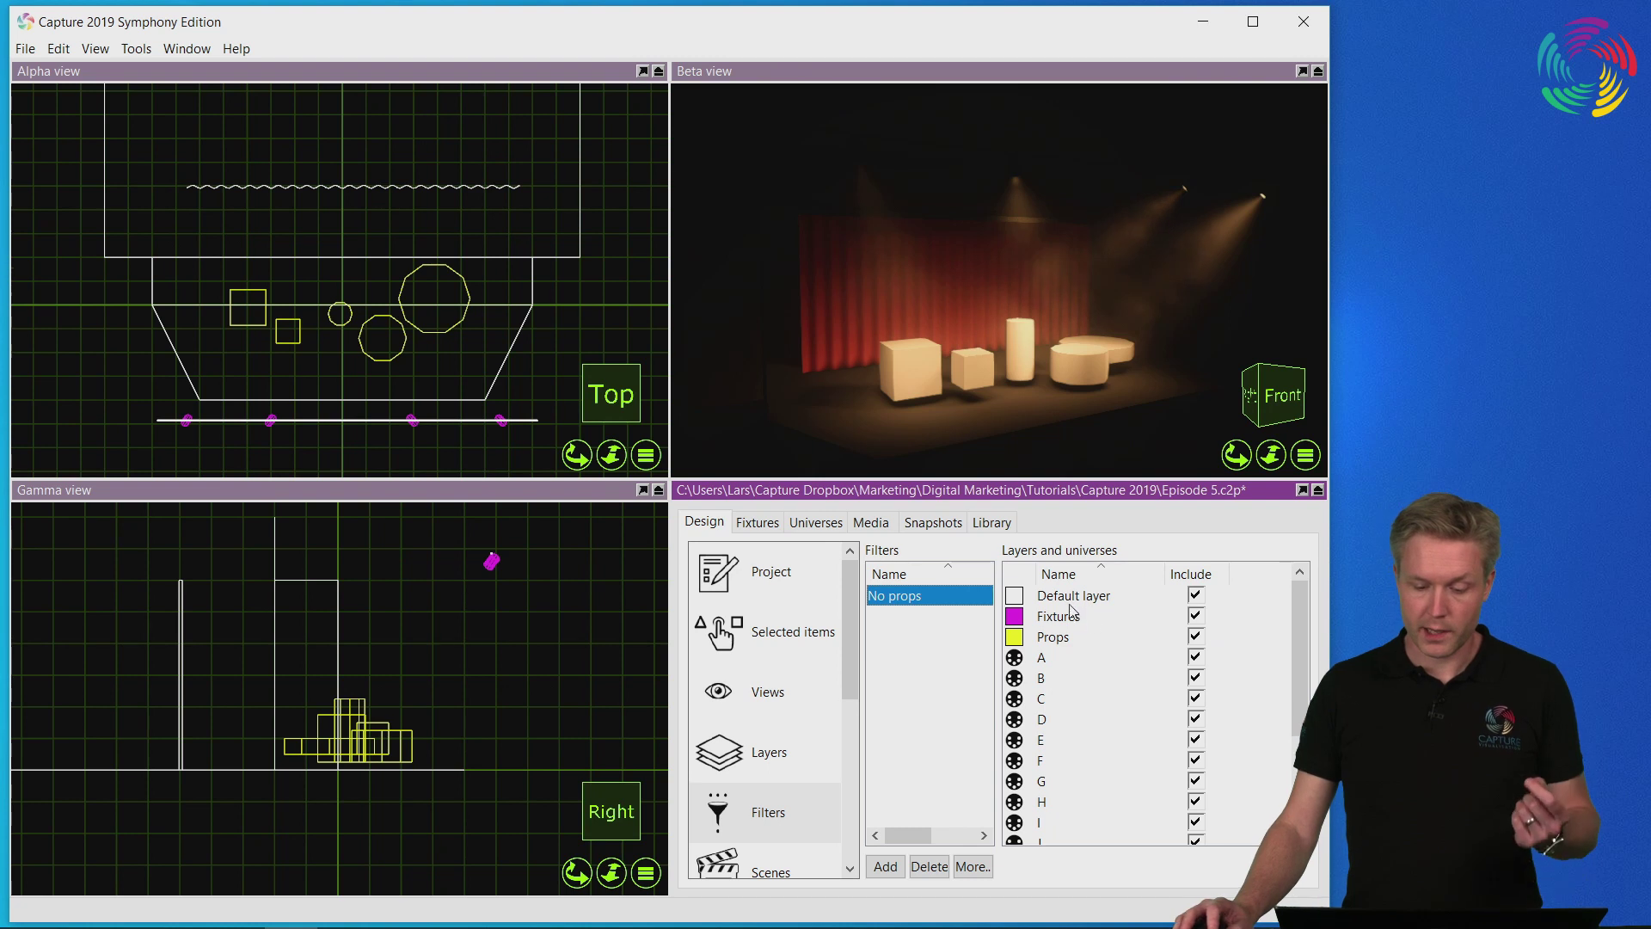
pyautogui.click(1056, 638)
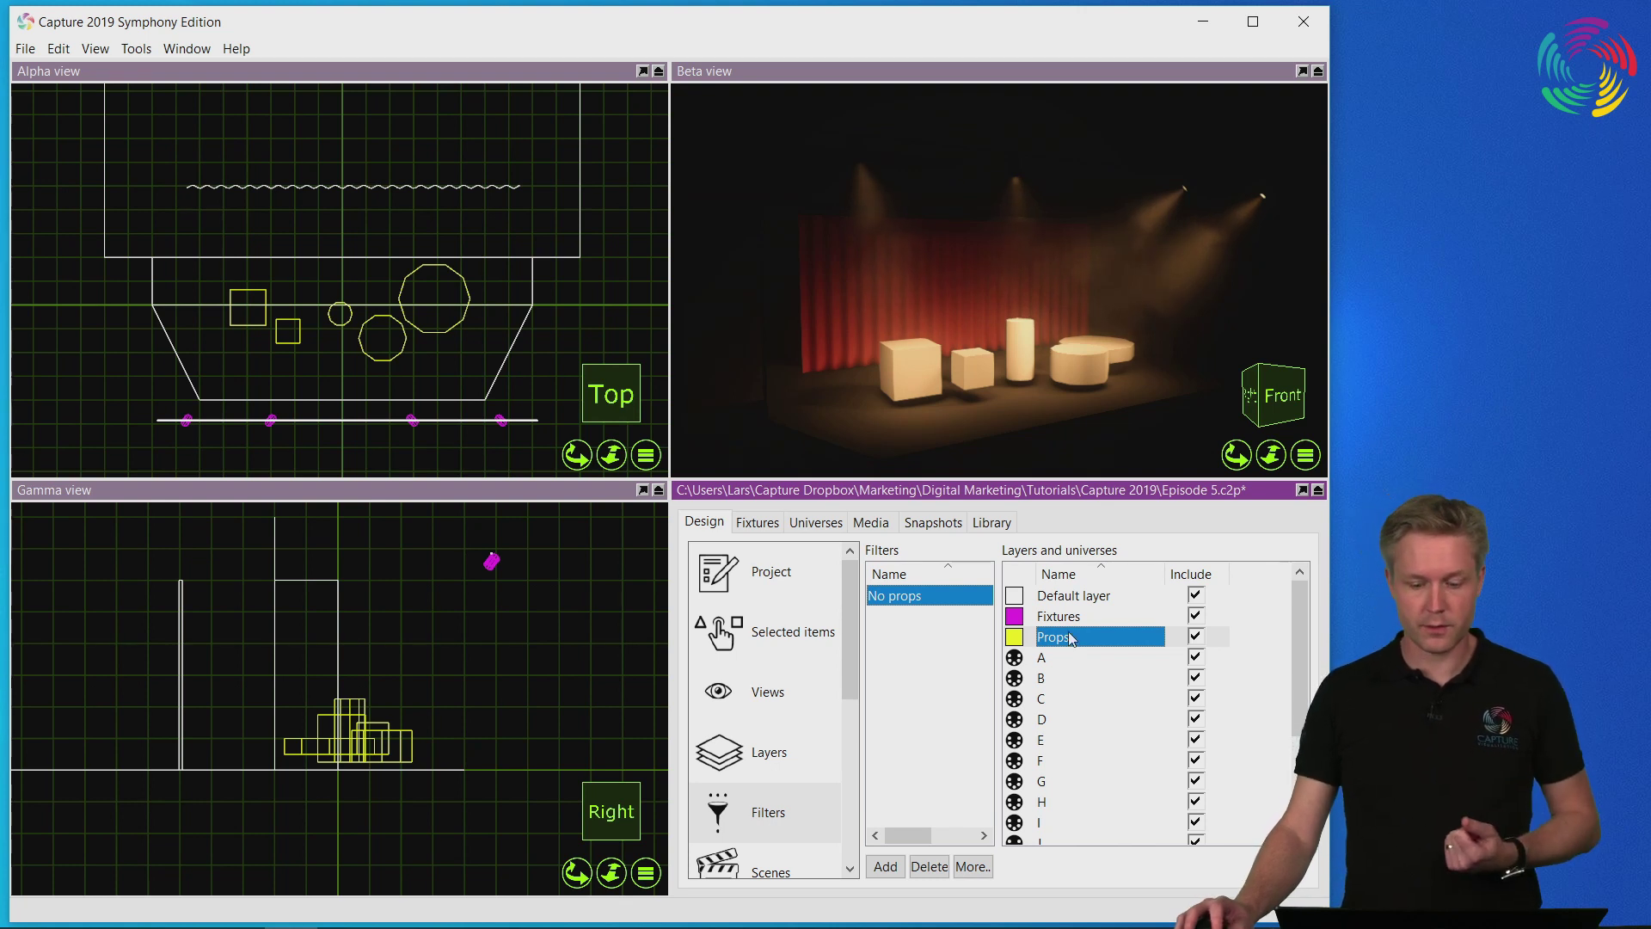
pyautogui.click(1197, 638)
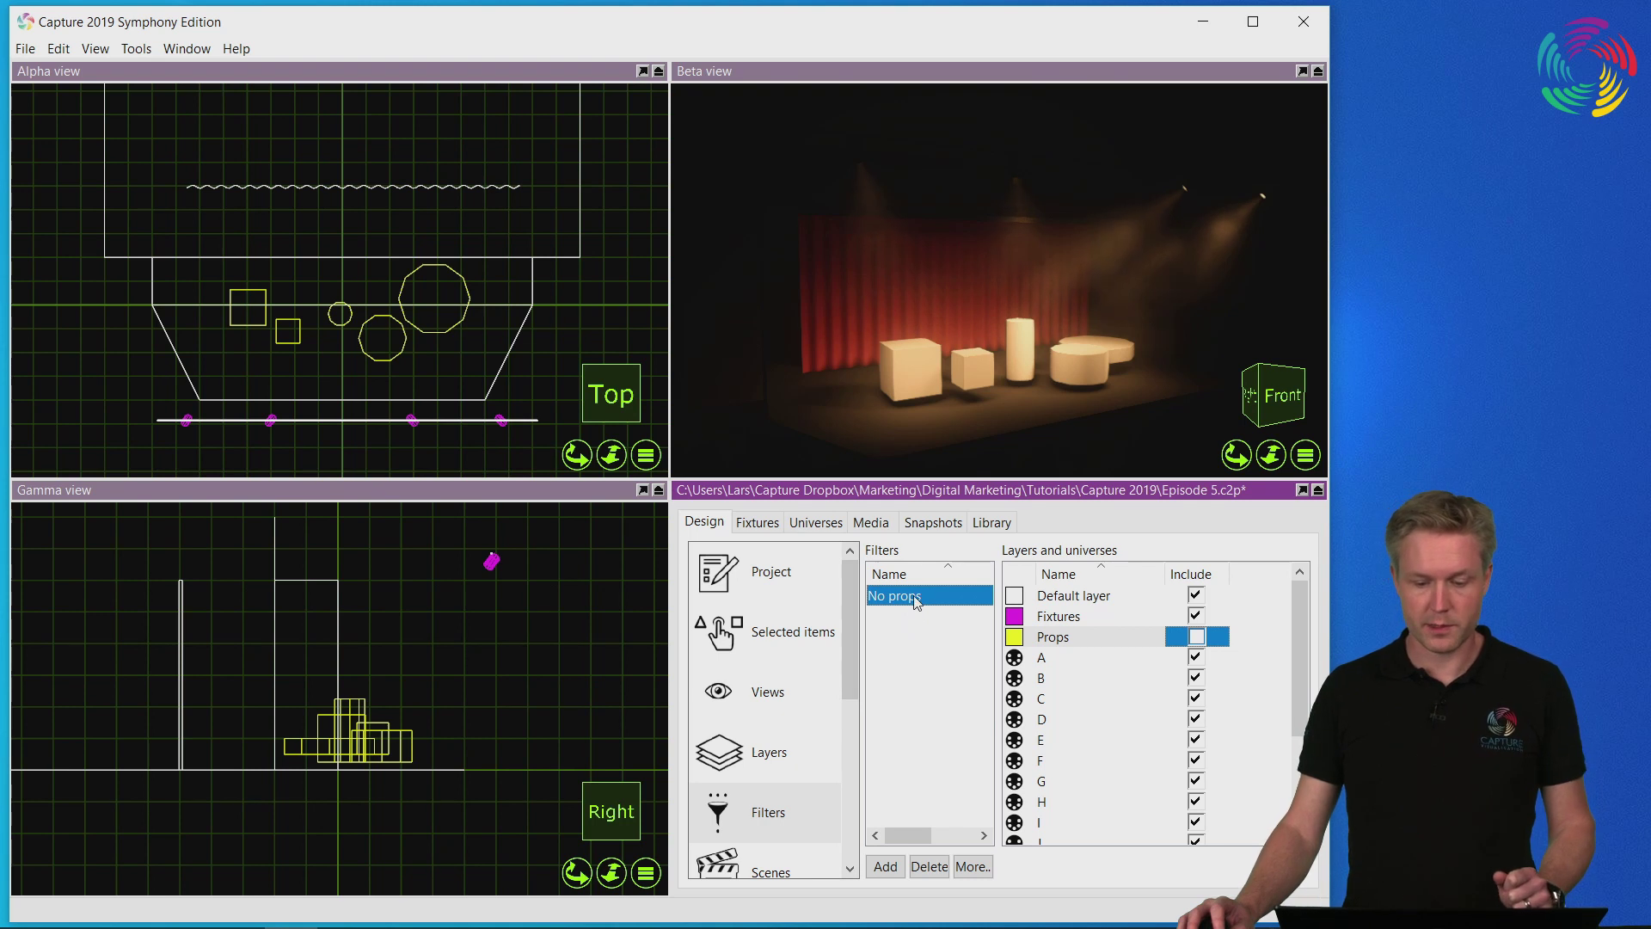
# - Drag the No props filter onto the Beta view to hide its props
pyautogui.moveTo(917, 602); pyautogui.dragTo(913, 568)
pyautogui.moveTo(893, 378); pyautogui.dragTo(891, 379)
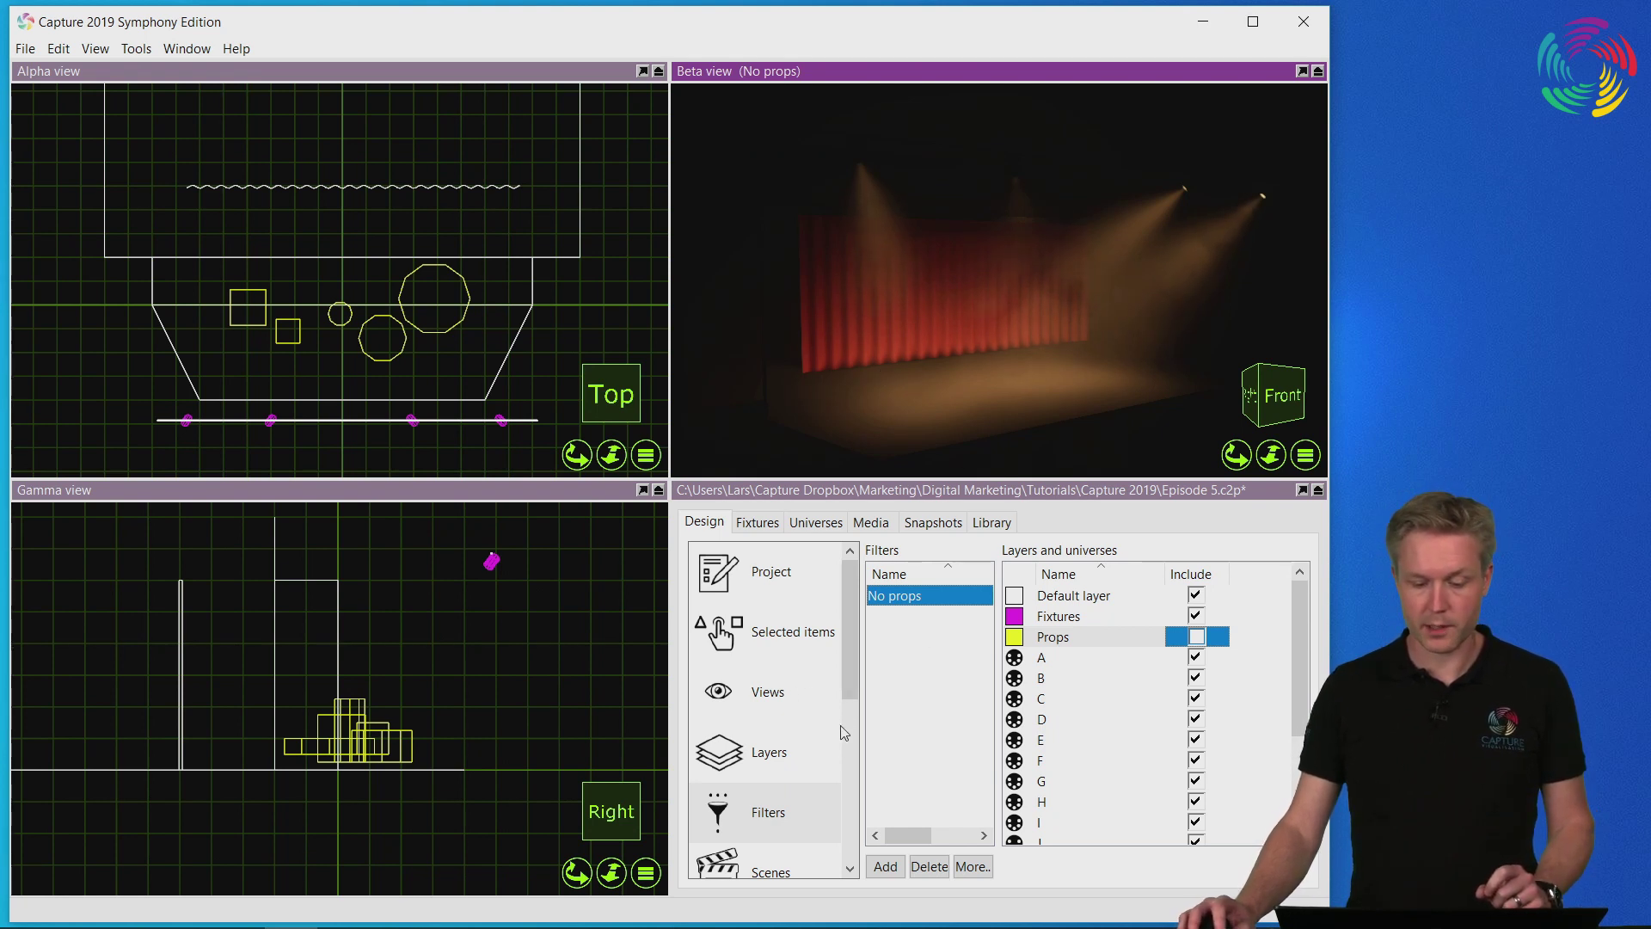
pyautogui.click(782, 693)
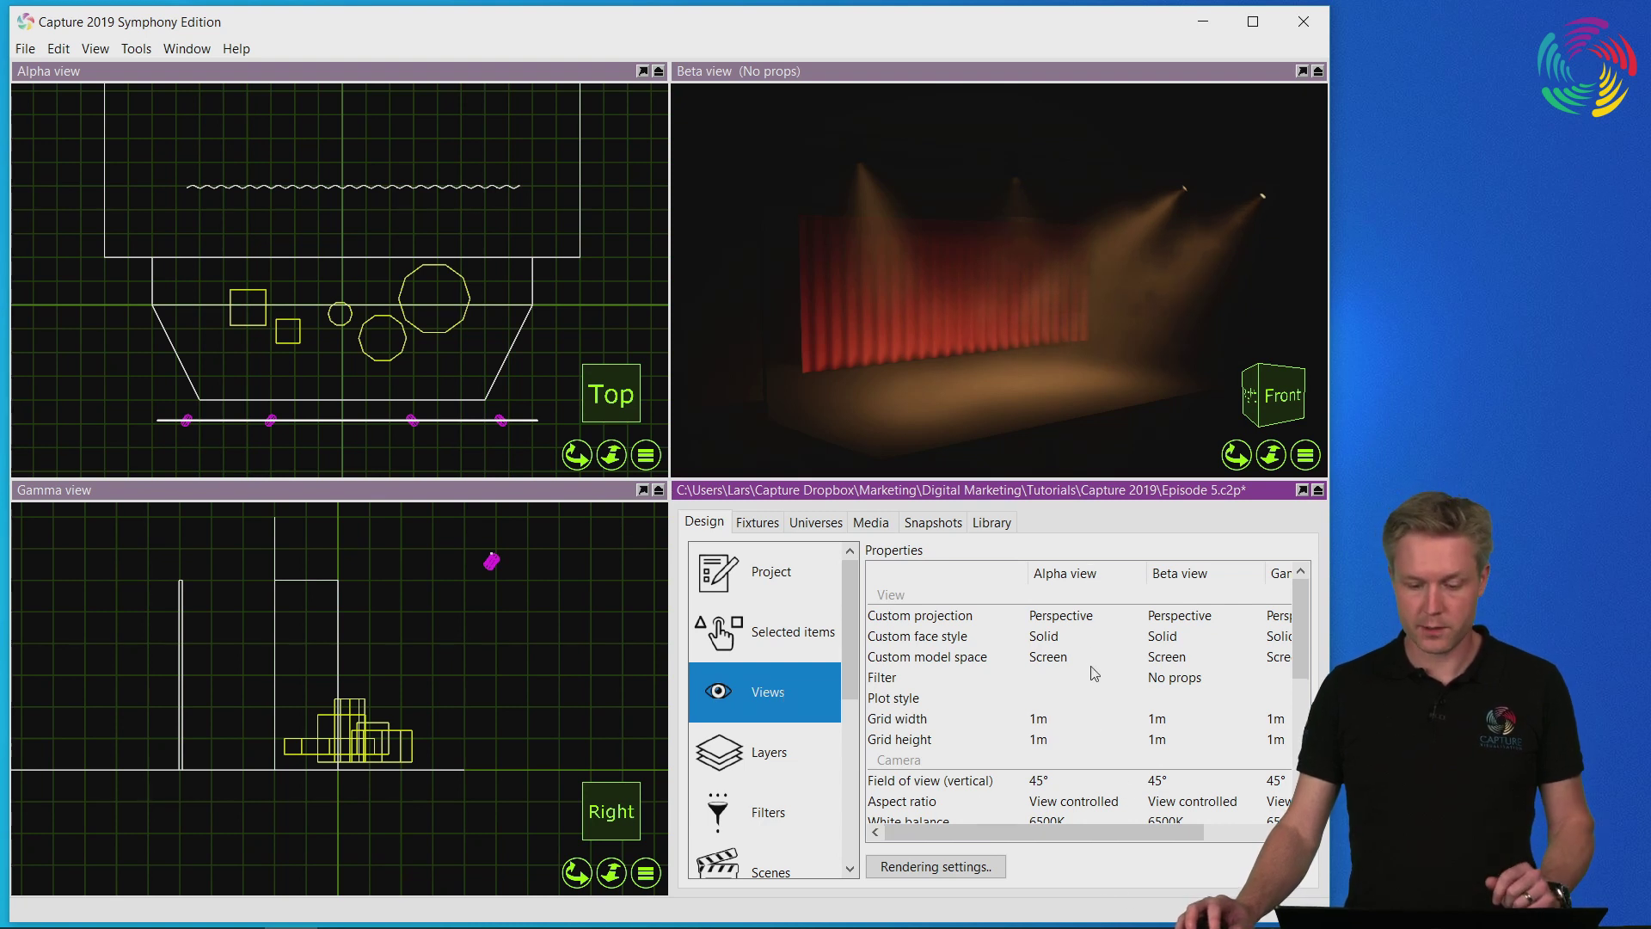
# - Set the Beta view's Filter to '(no)' in the Views properties
pyautogui.click(1192, 680)
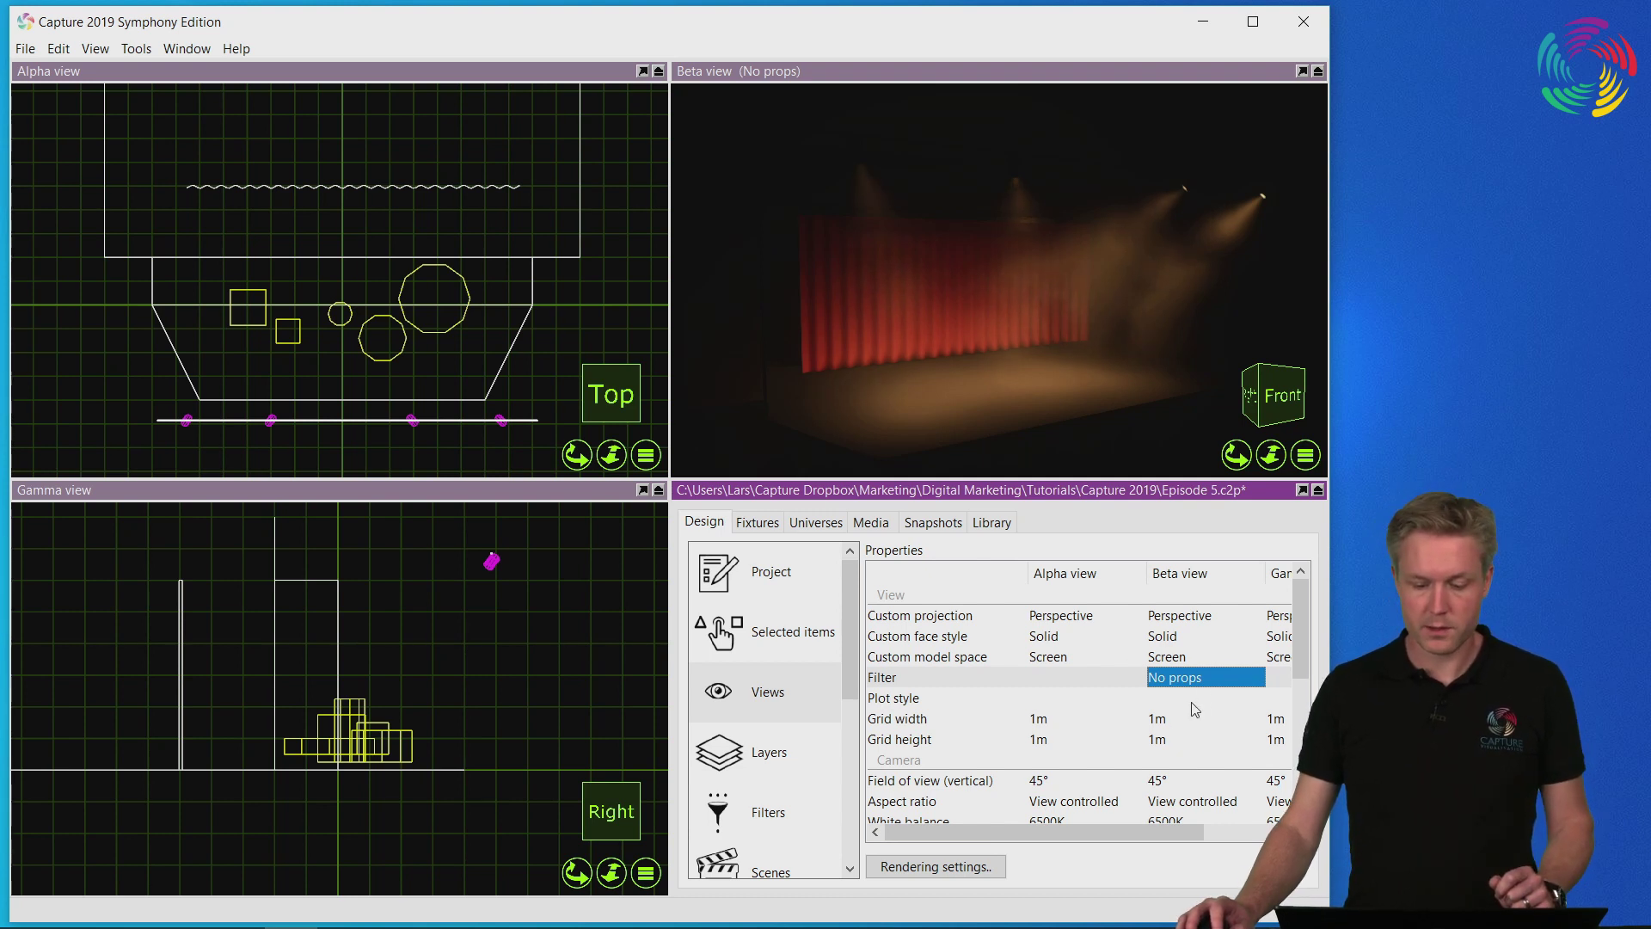
pyautogui.click(1211, 680)
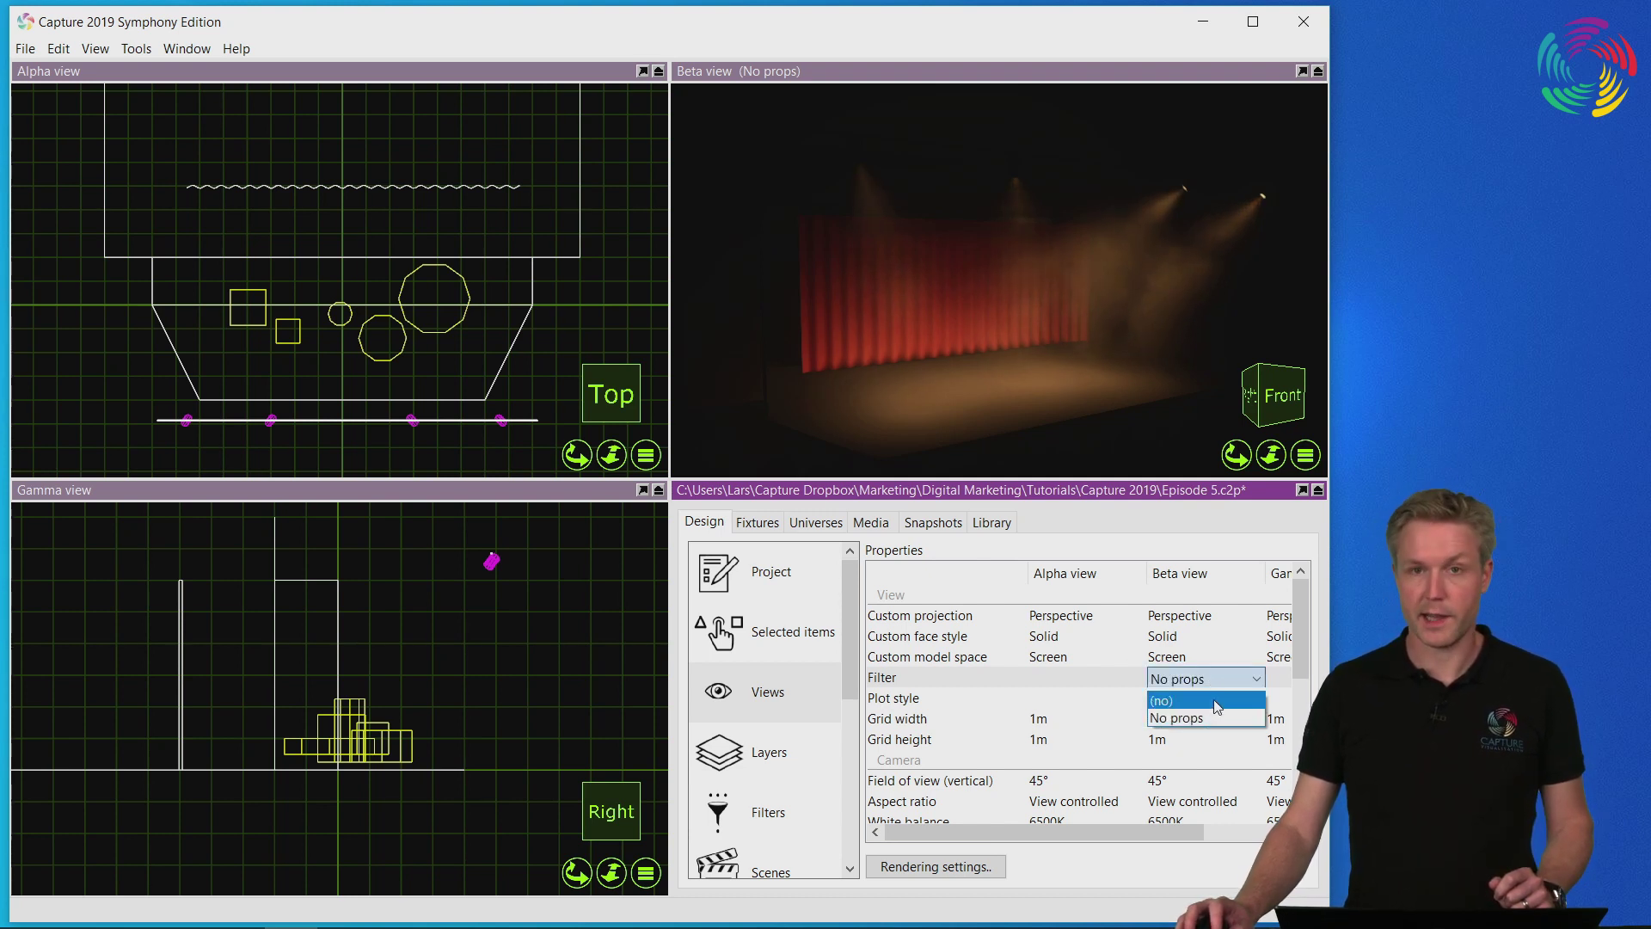
pyautogui.click(1215, 701)
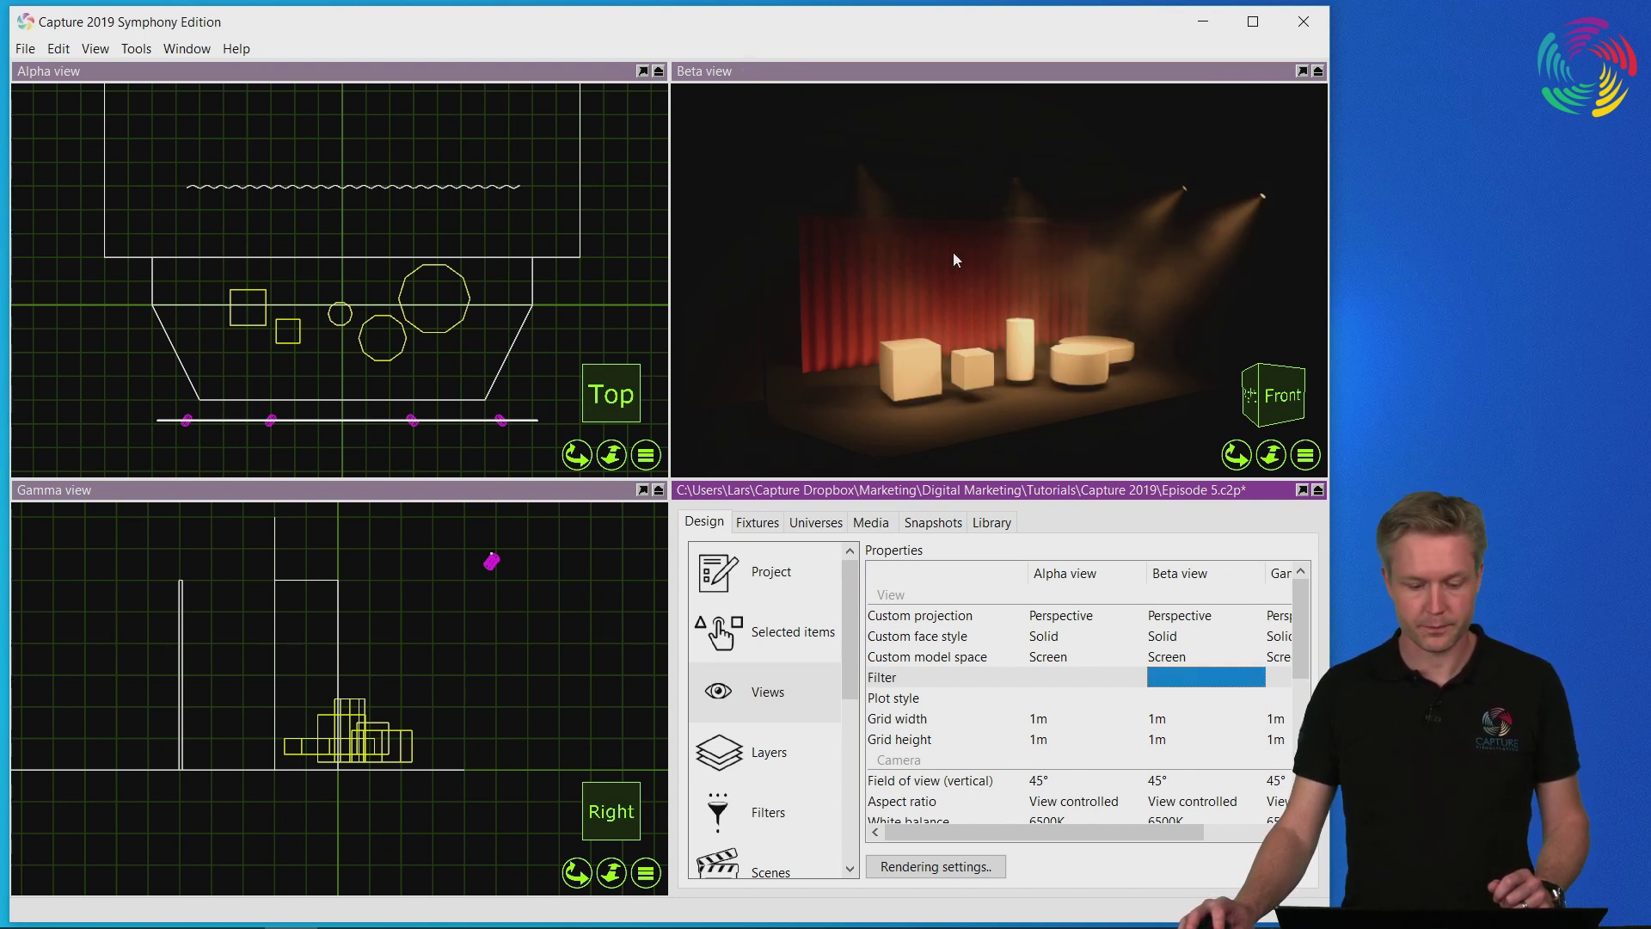
# - Apply the No props filter to all views from the filter's context menu
pyautogui.click(794, 756)
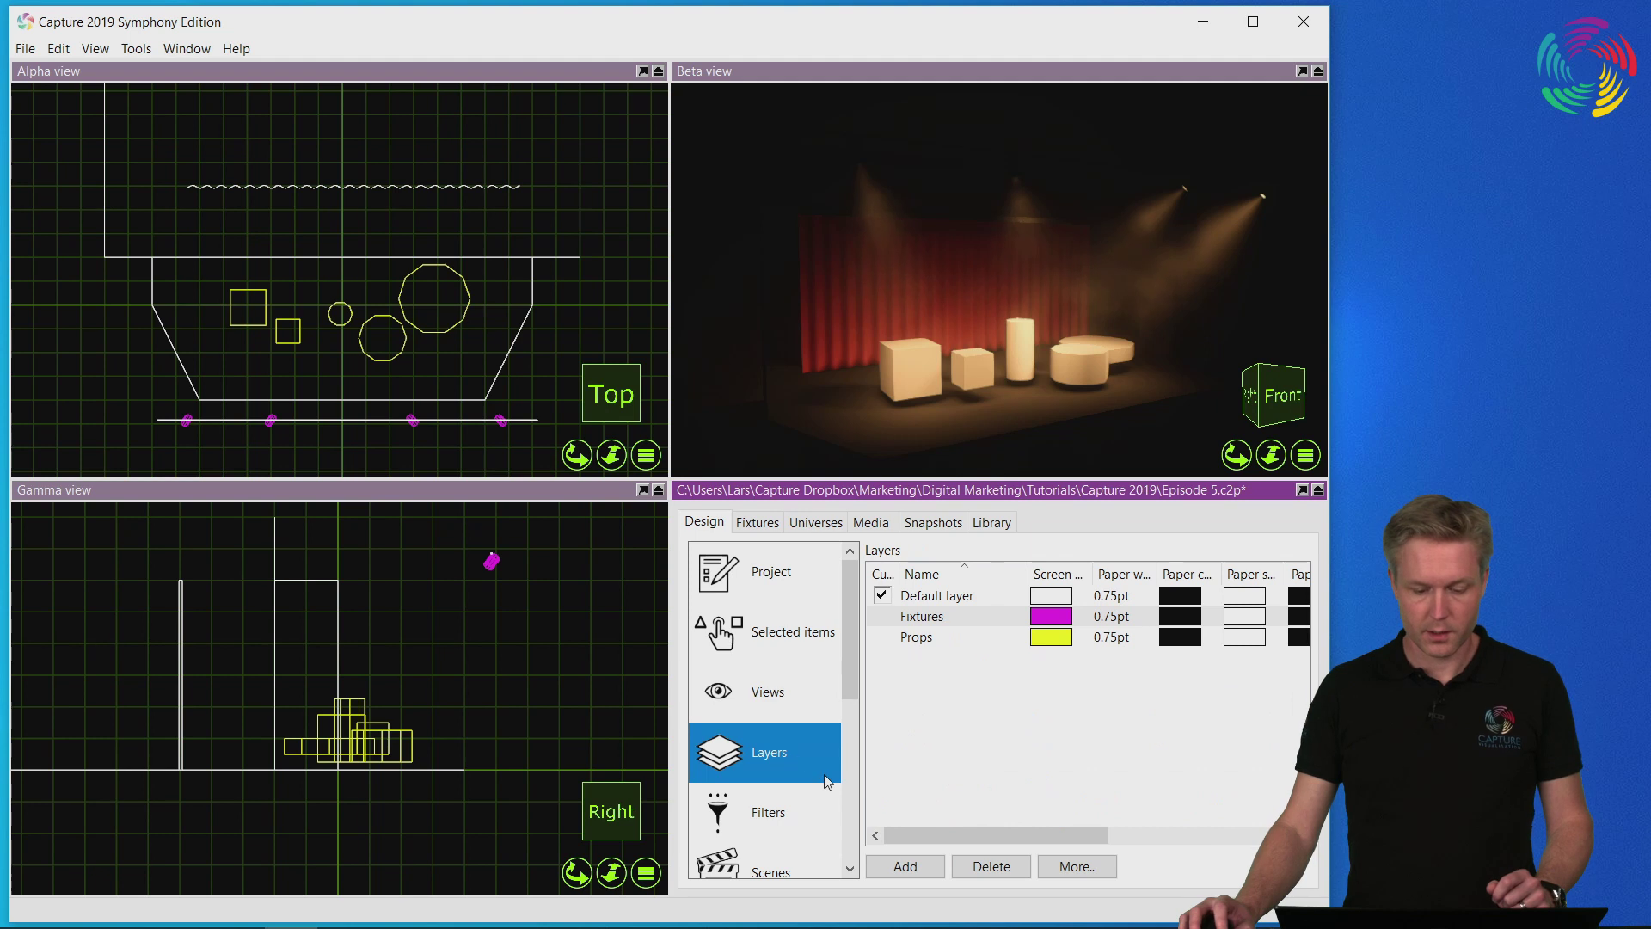
pyautogui.click(800, 815)
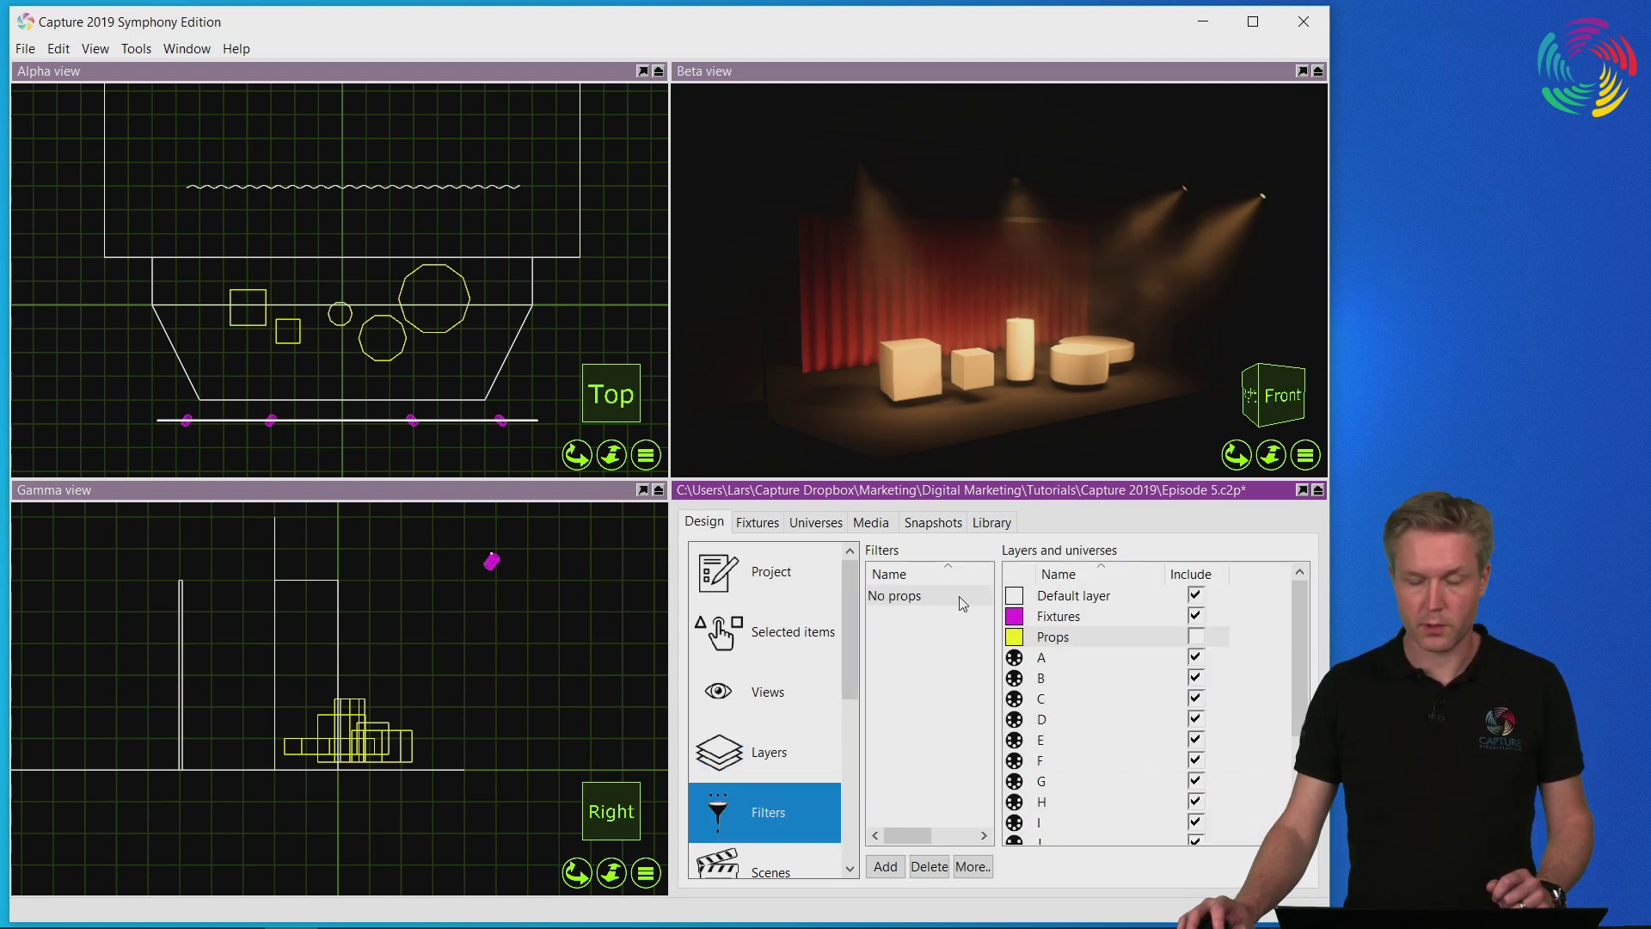
pyautogui.rightClick(915, 598)
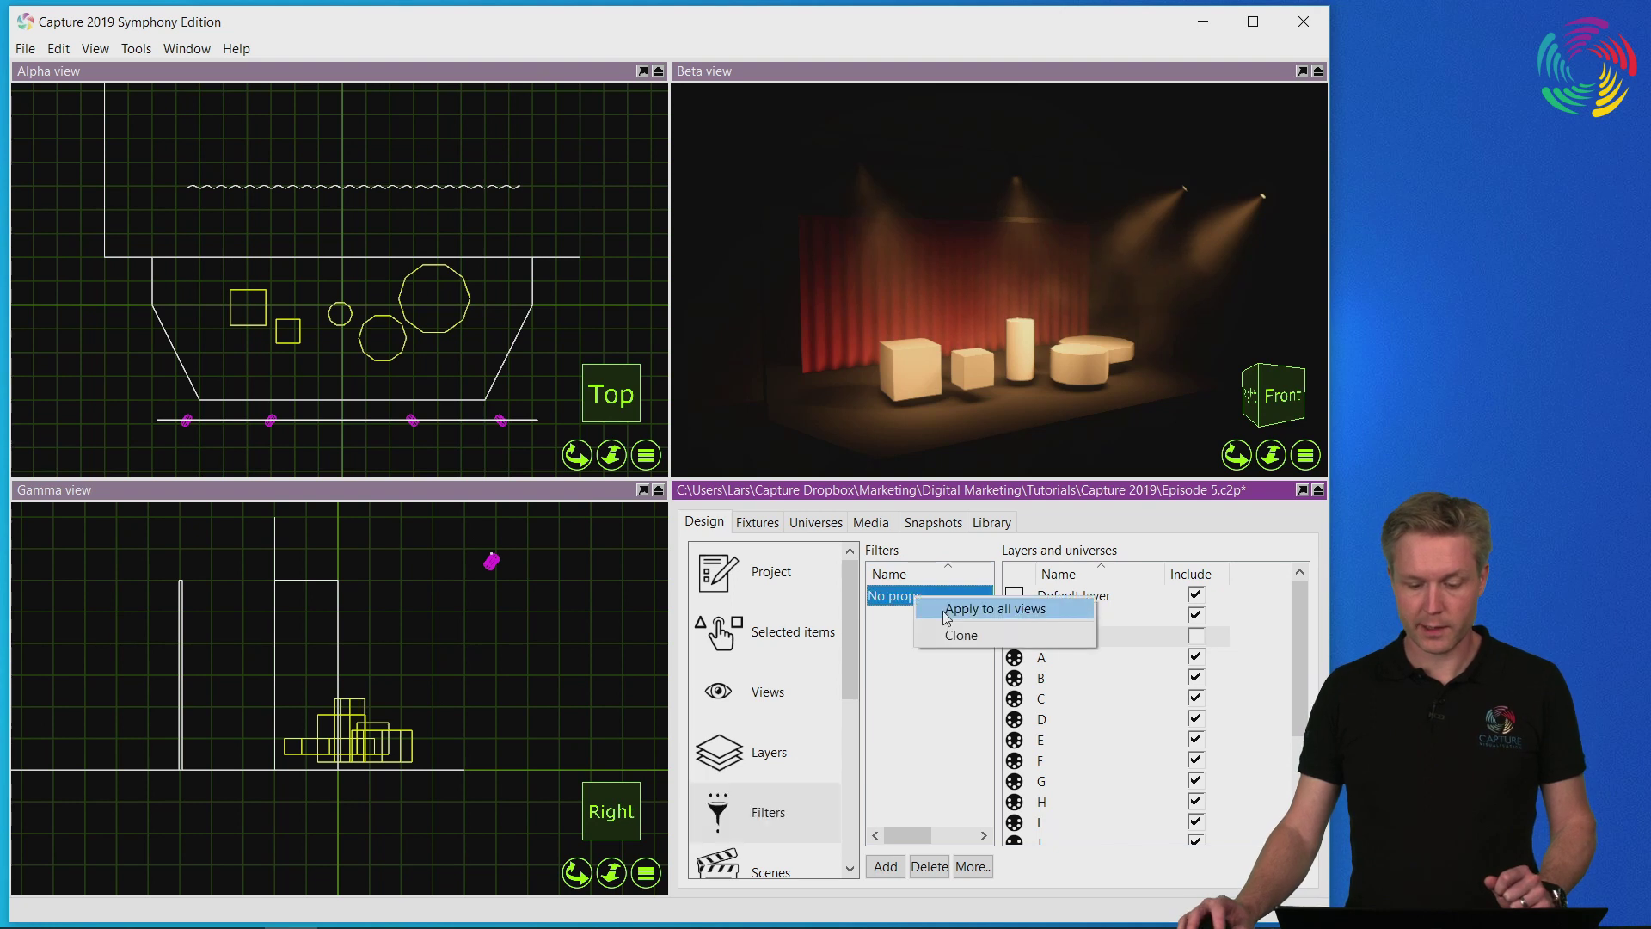
pyautogui.rightClick(954, 829)
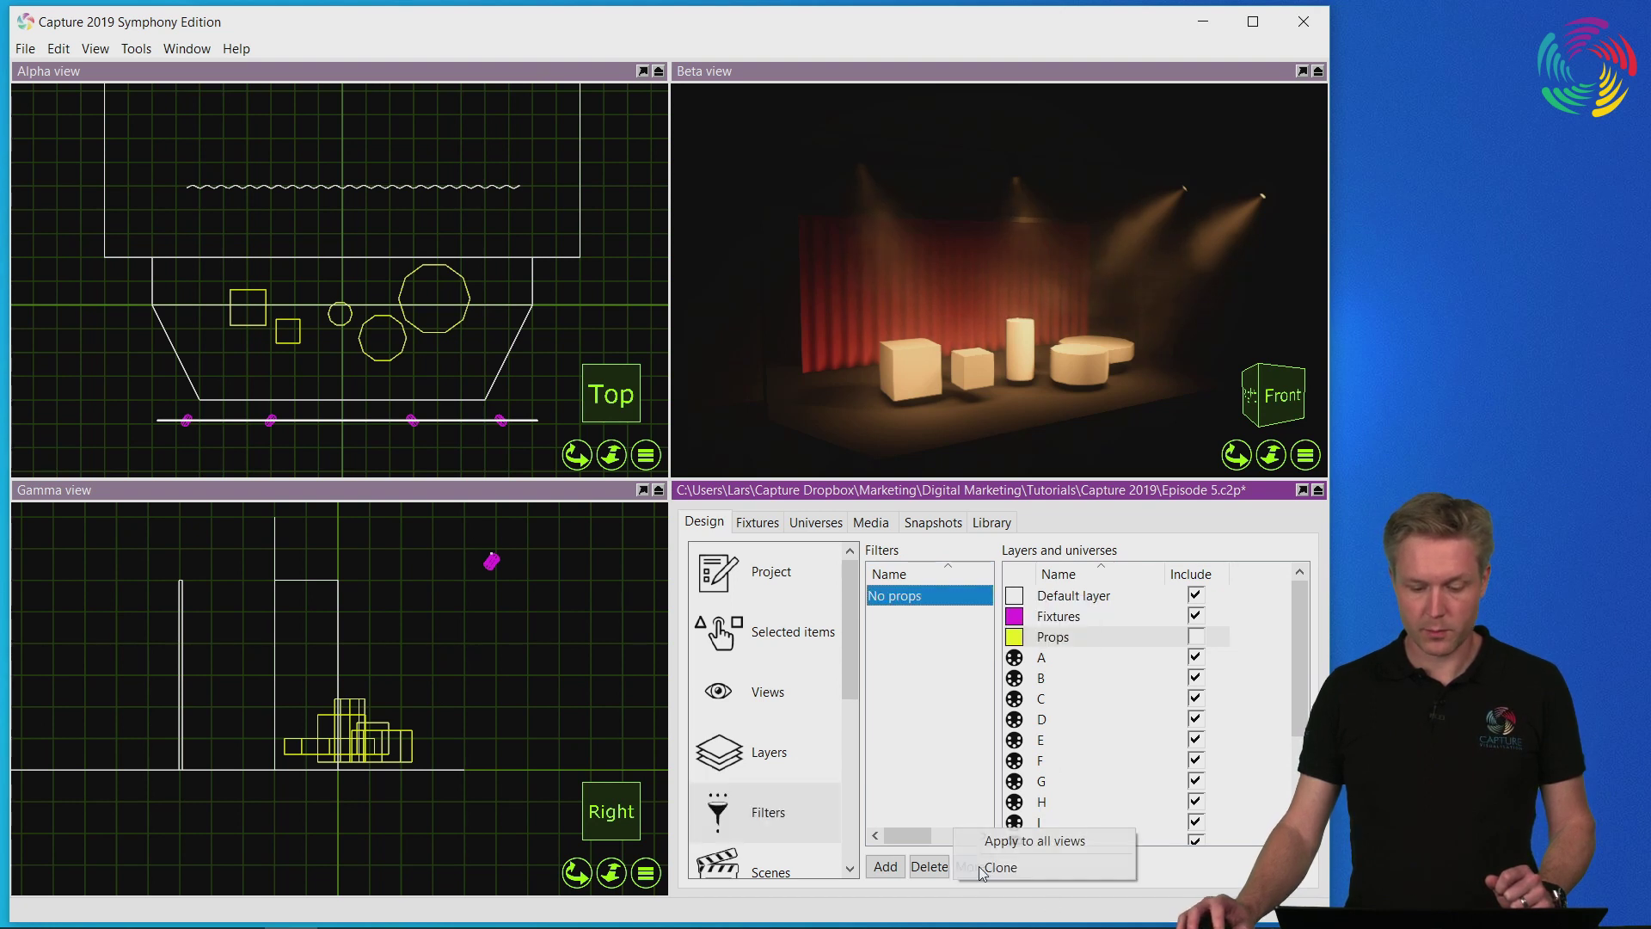
pyautogui.click(1082, 838)
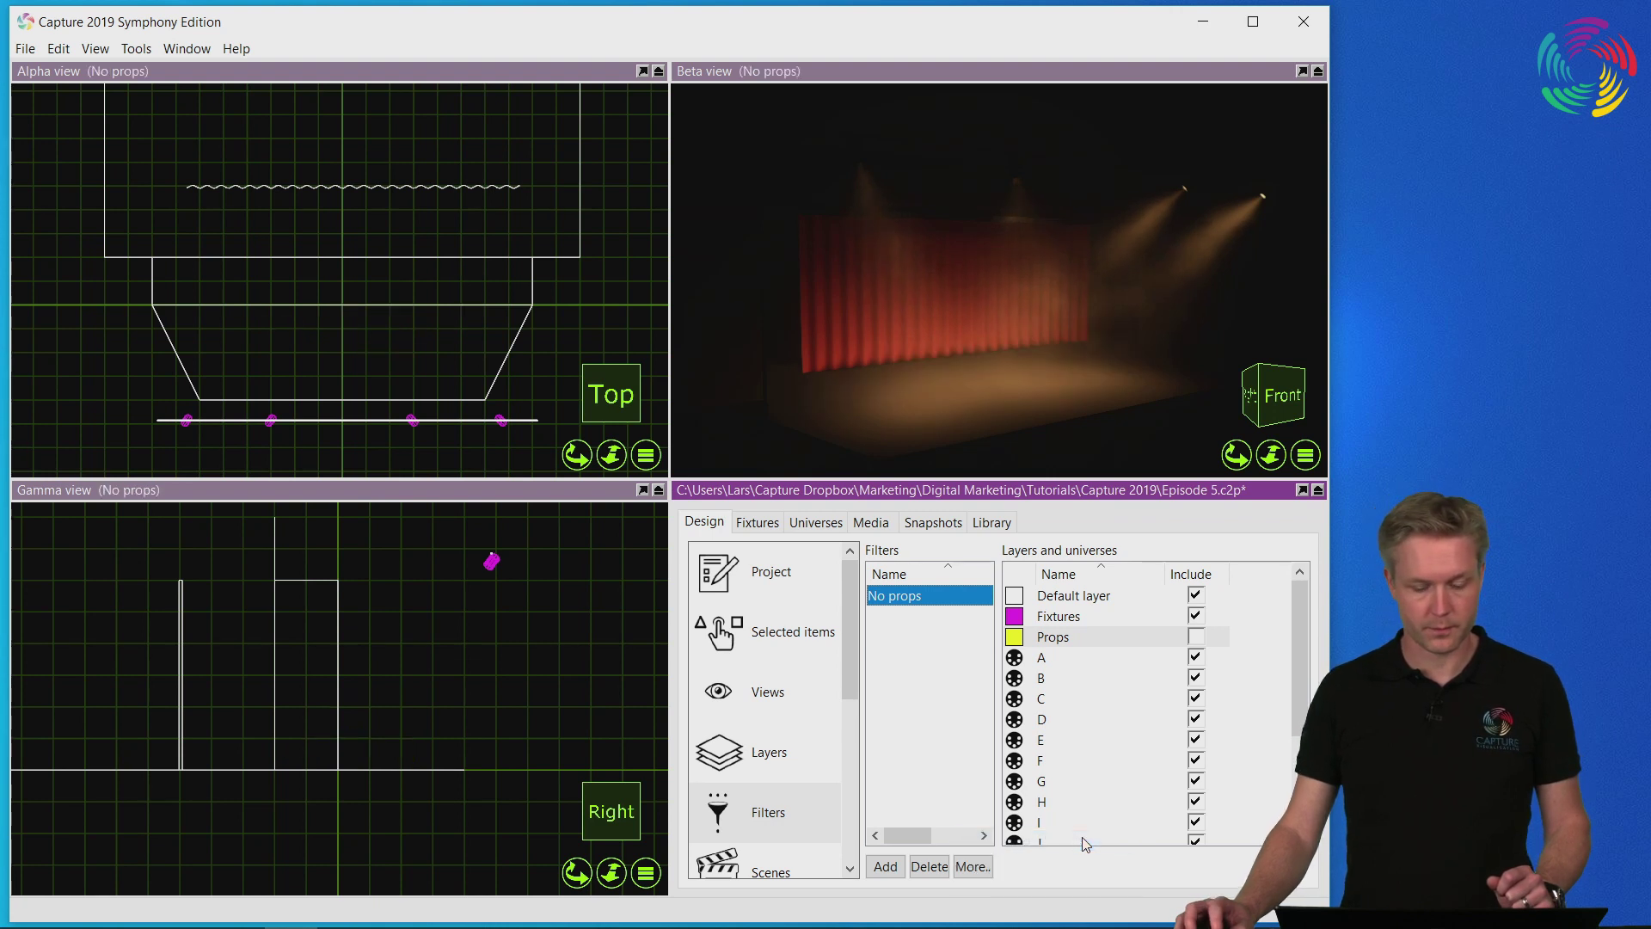
# - Leave both Props and Fixtures included in the No props filter so props reappear in all three views
pyautogui.click(1196, 638)
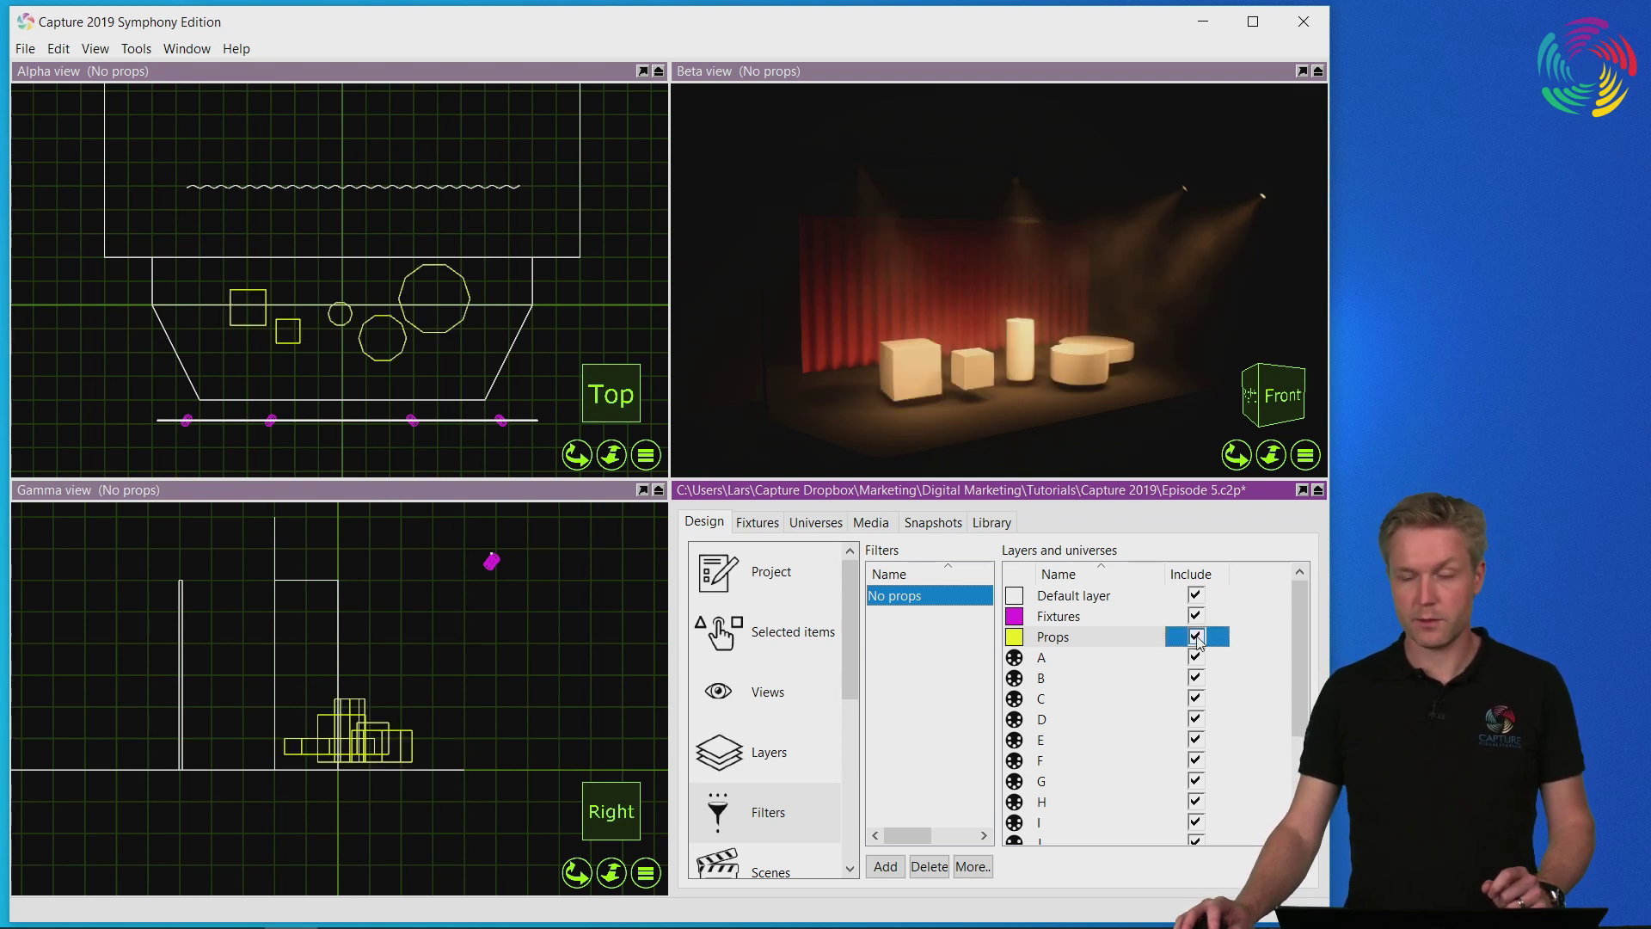
pyautogui.click(1197, 637)
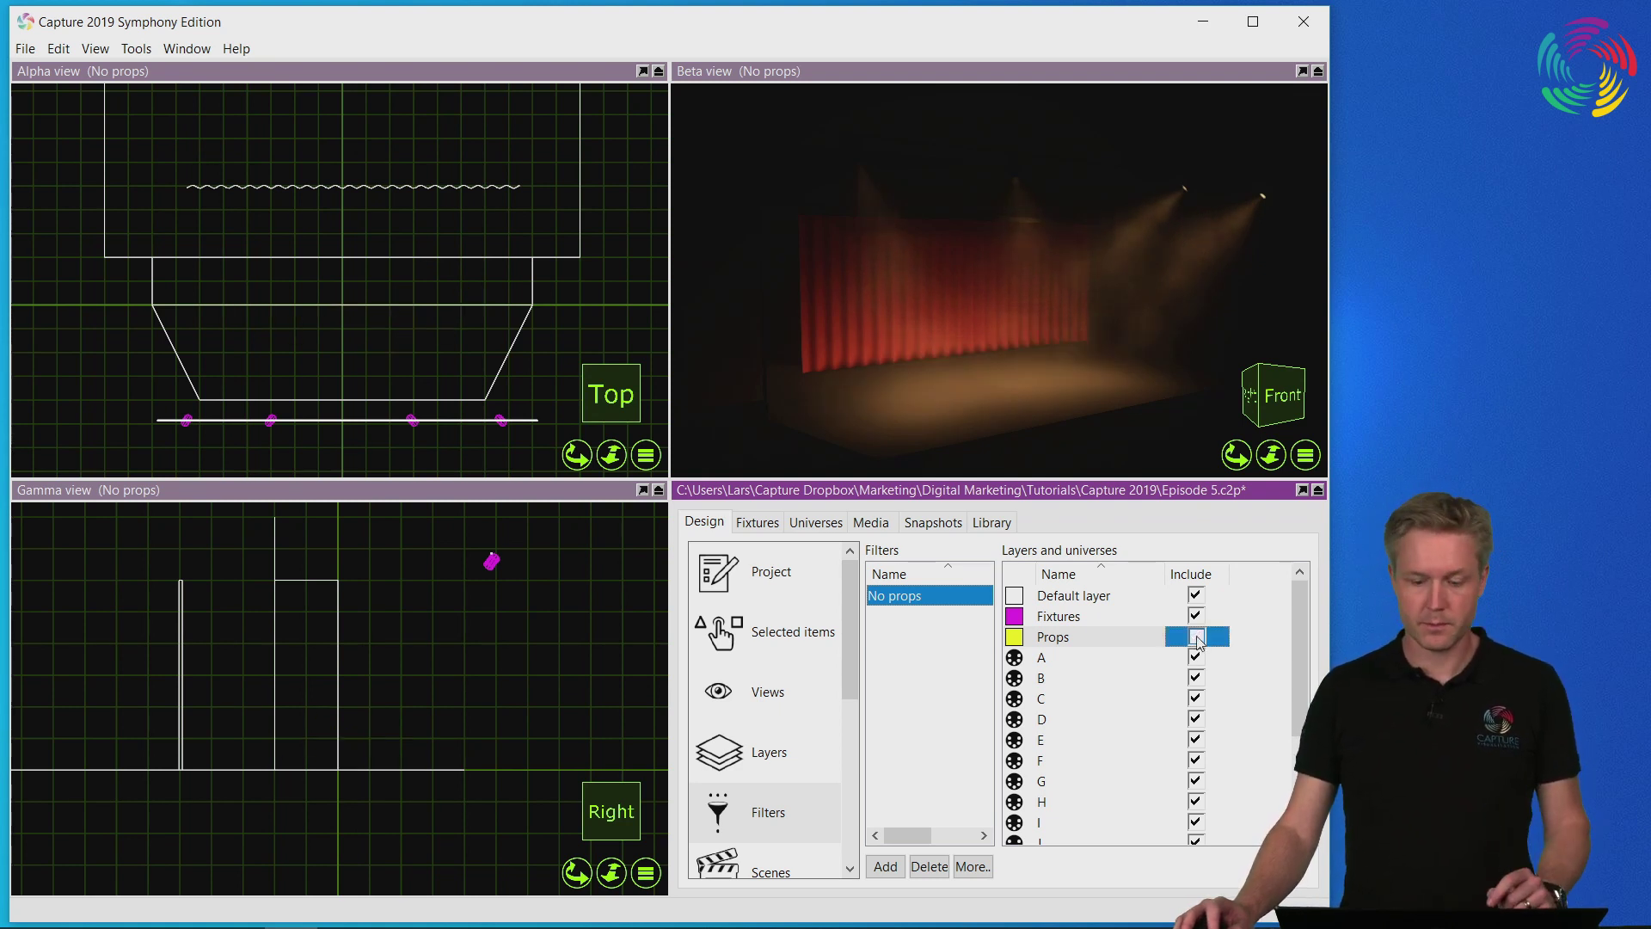
pyautogui.click(1197, 616)
pyautogui.click(1196, 616)
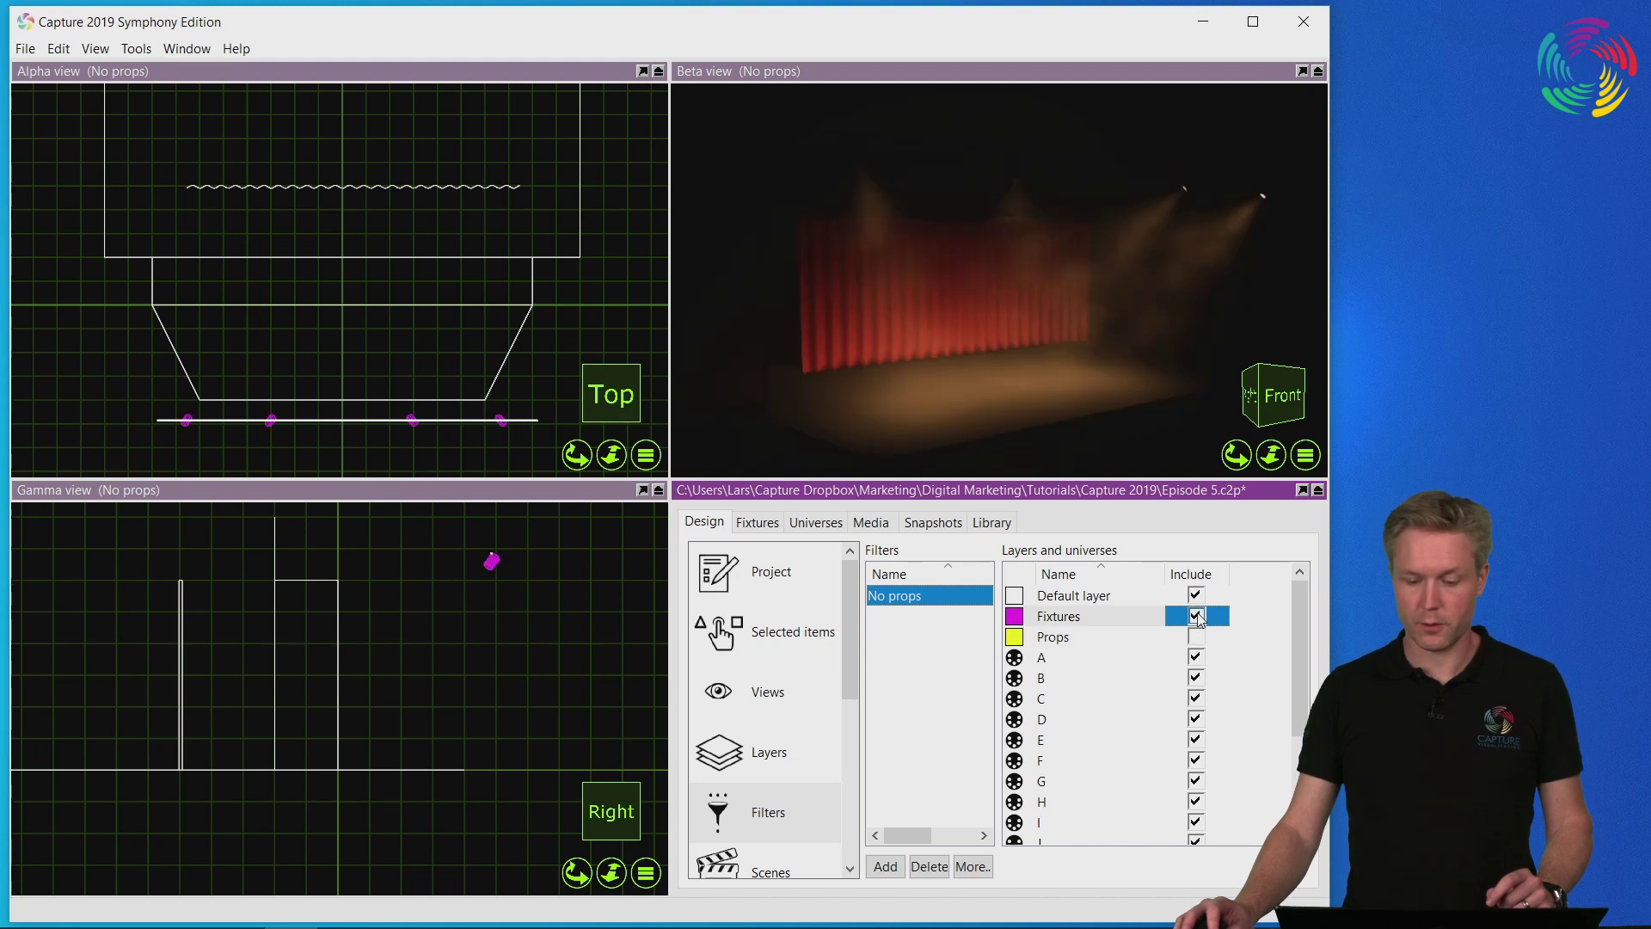
pyautogui.click(1197, 637)
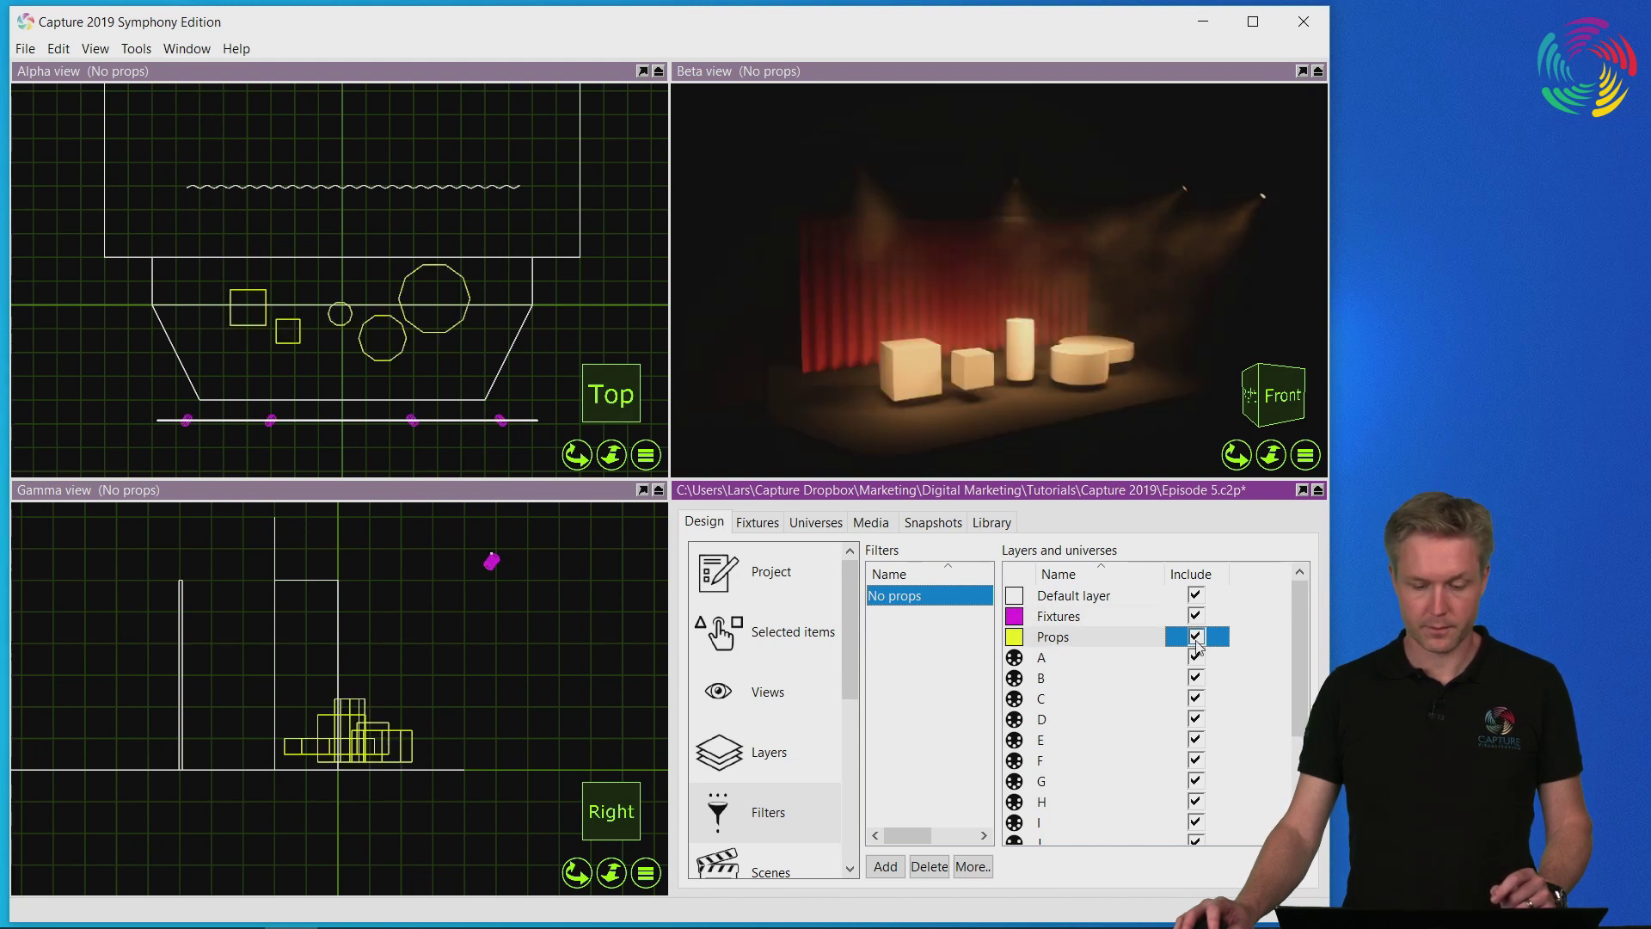
pyautogui.click(789, 810)
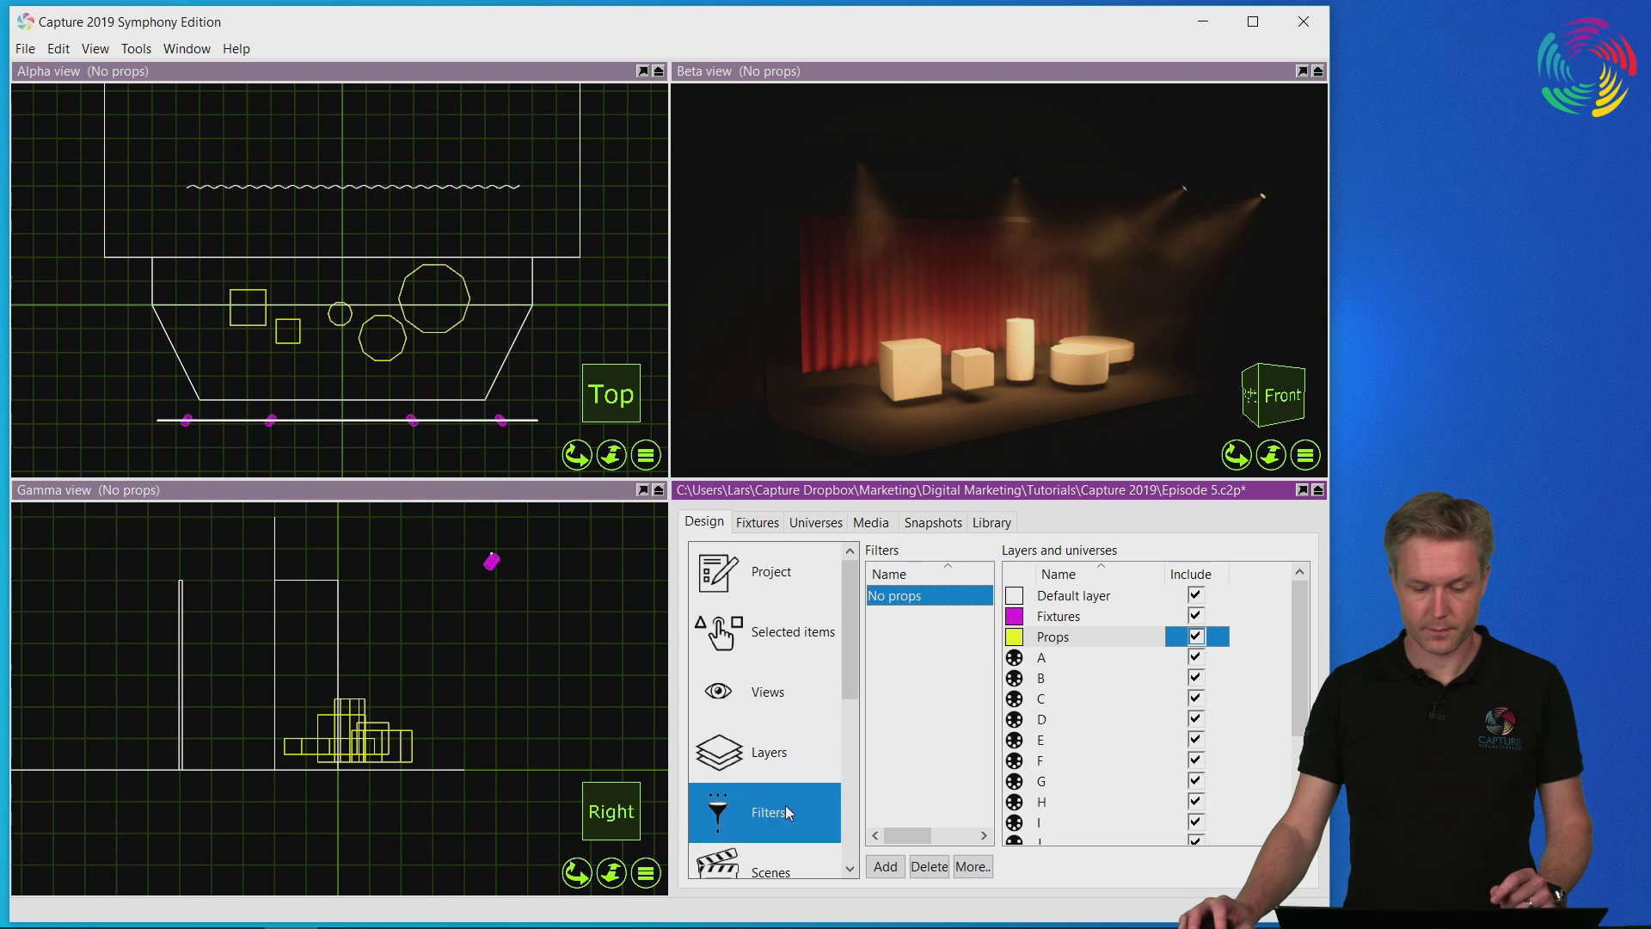